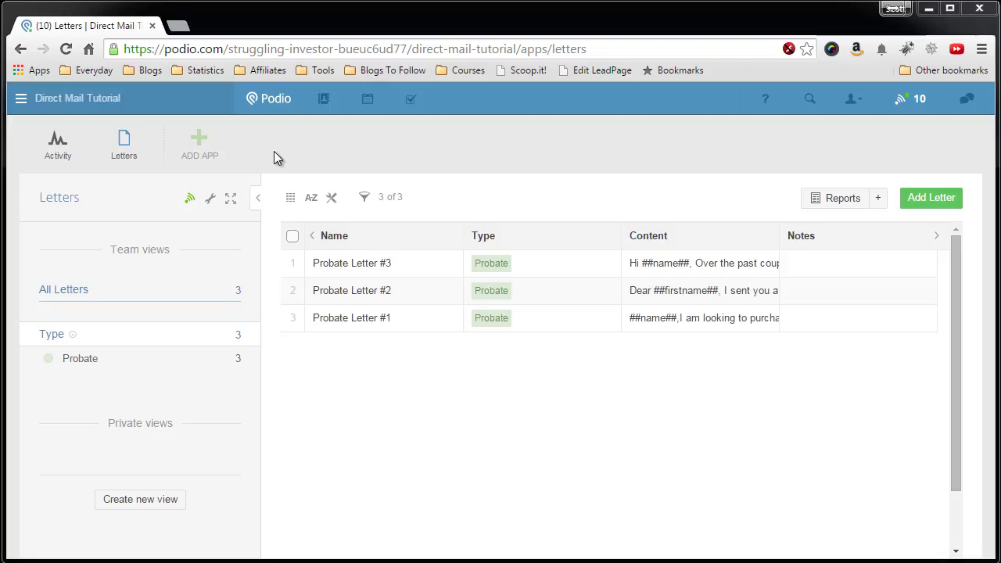
Step: Start creating a custom app in the workspace, with the app name Mailings and the item name Mailing
{"action": "left_click", "coordinate": [197, 150]}
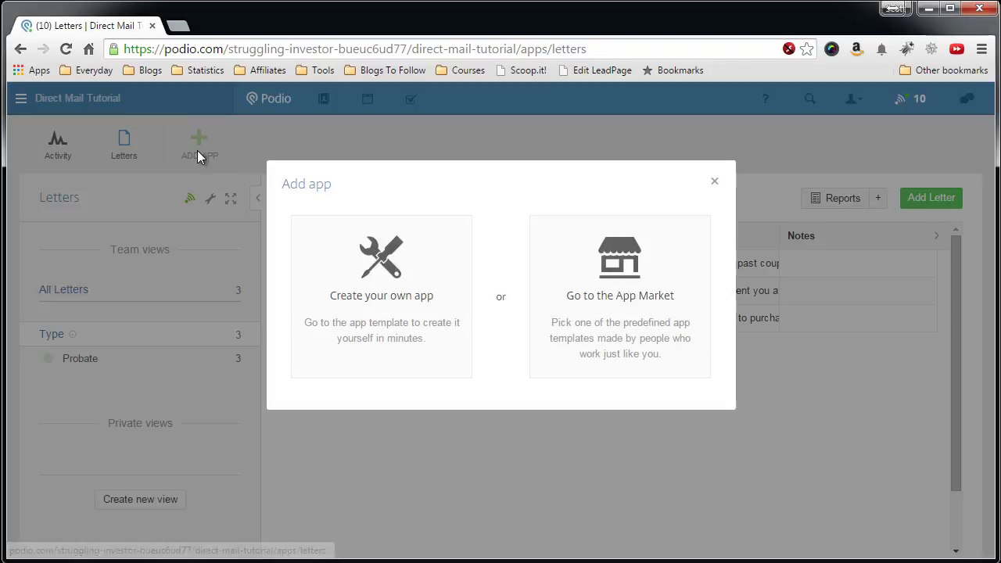
{"action": "left_click", "coordinate": [366, 301]}
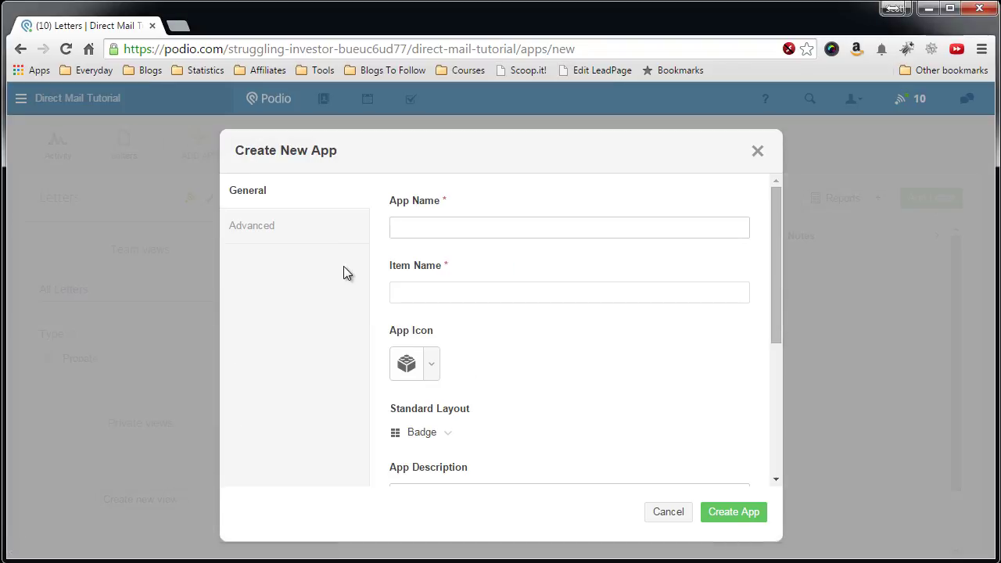
{"action": "type", "text": "Mailings"}
{"action": "key", "text": "Tab"}
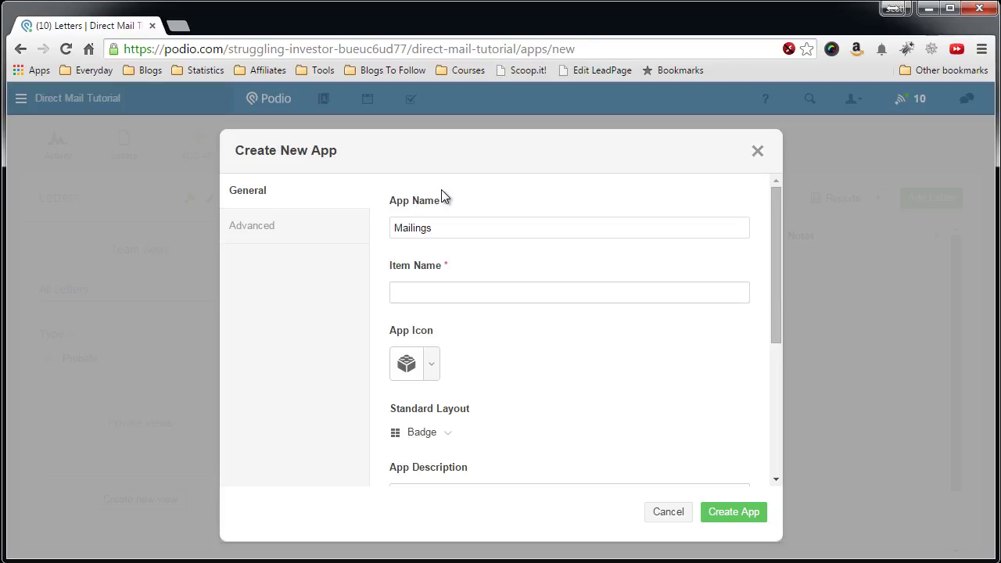
{"action": "type", "text": "Mailing"}
Step: Choose the envelope as the Mailings app's icon
{"action": "left_click", "coordinate": [431, 365]}
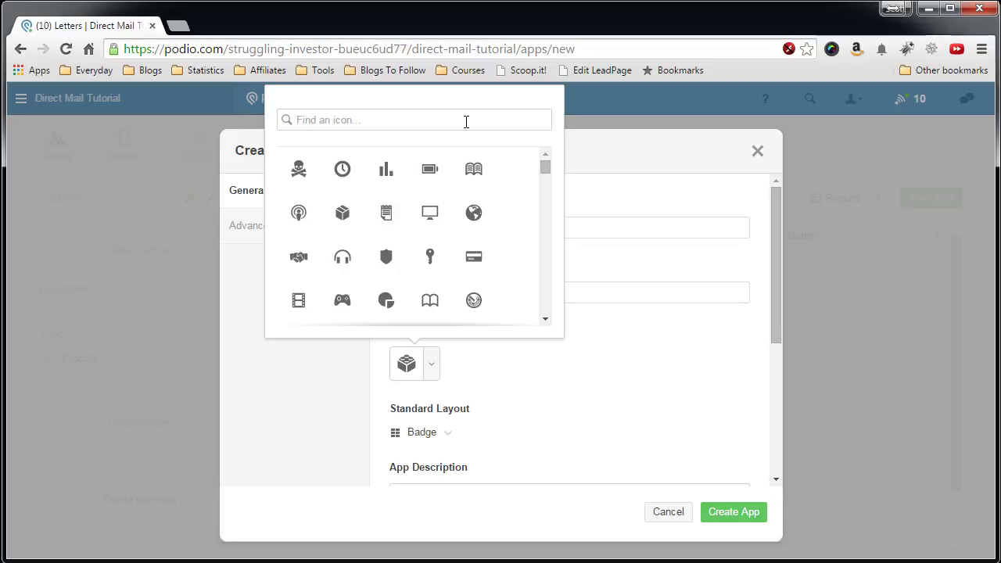
{"action": "type", "text": "en"}
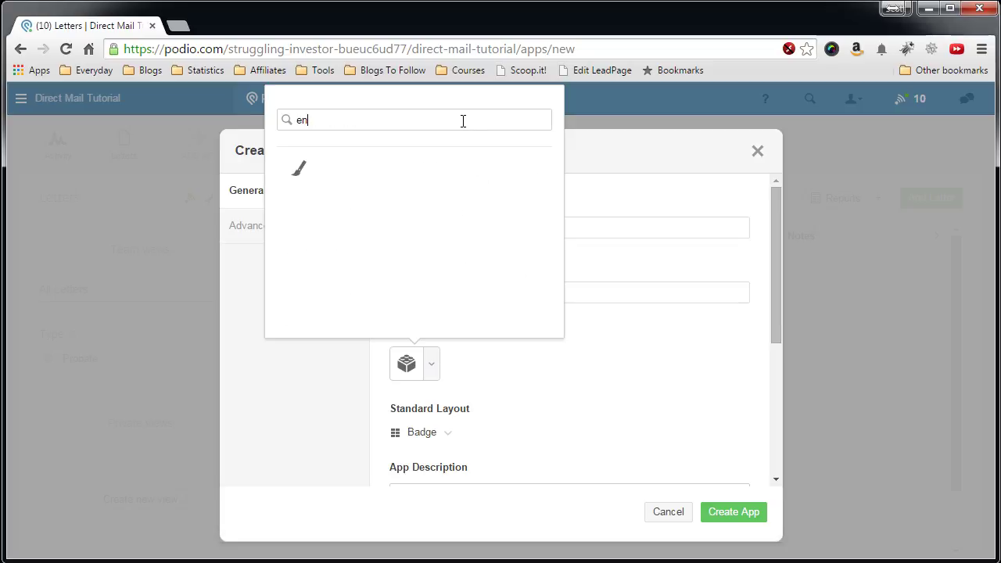
{"action": "key", "text": "BackSpace"}
{"action": "key", "text": "BackSpace"}
{"action": "type", "text": "le"}
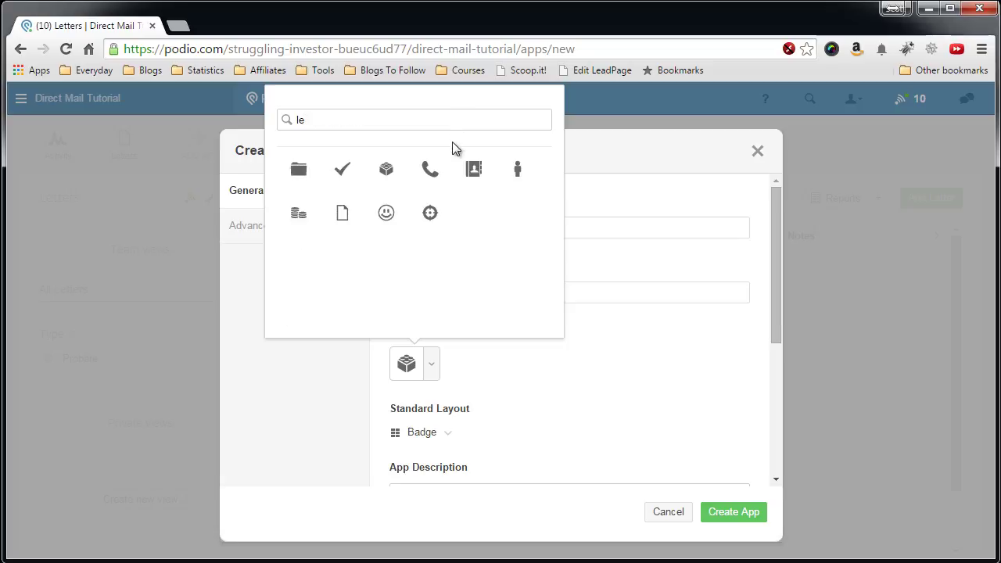
{"action": "key", "text": "BackSpace"}
{"action": "key", "text": "BackSpace"}
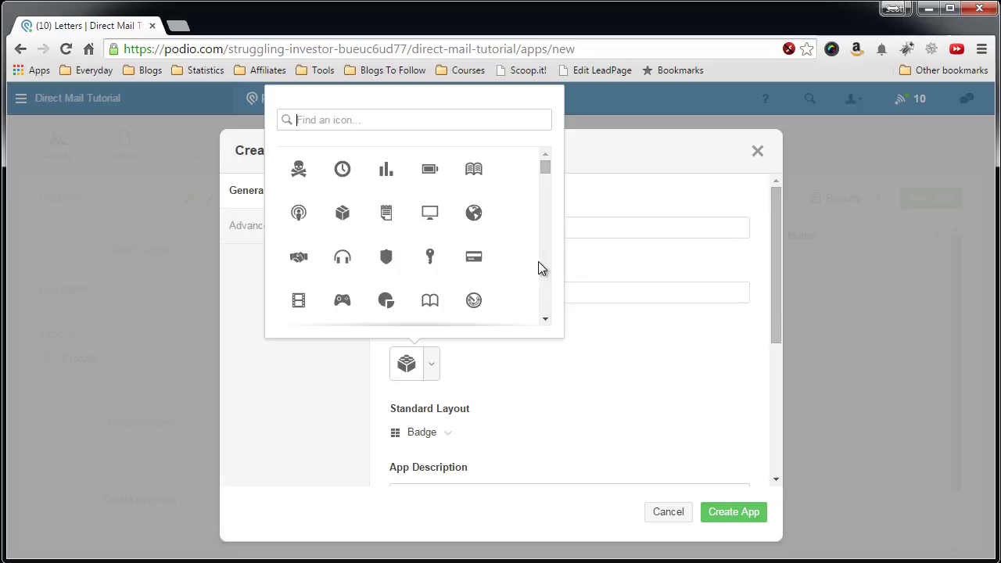
{"action": "left_click", "coordinate": [546, 319]}
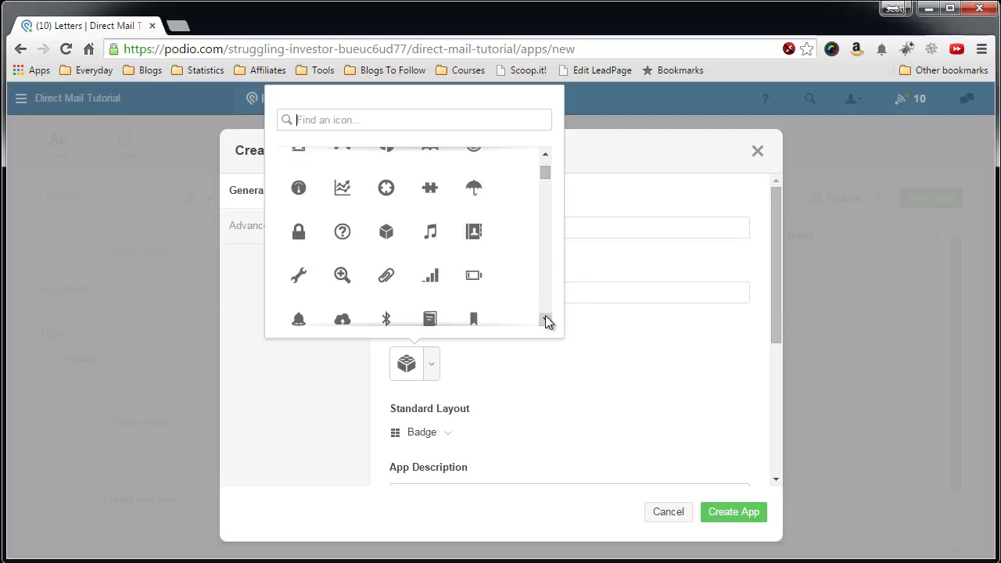
{"action": "left_click_drag", "start_coordinate": [546, 319], "coordinate": [546, 318]}
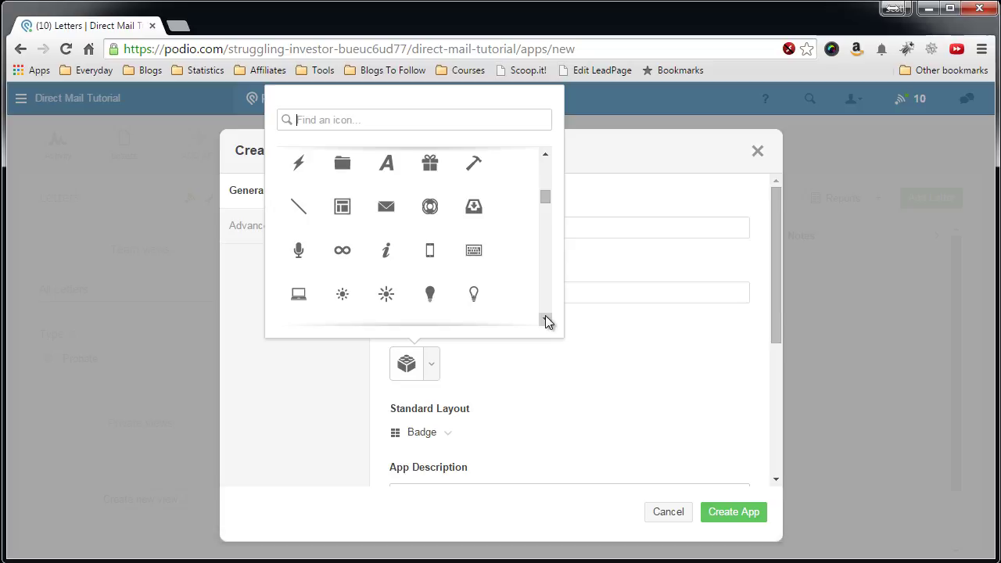
{"action": "left_click", "coordinate": [546, 319]}
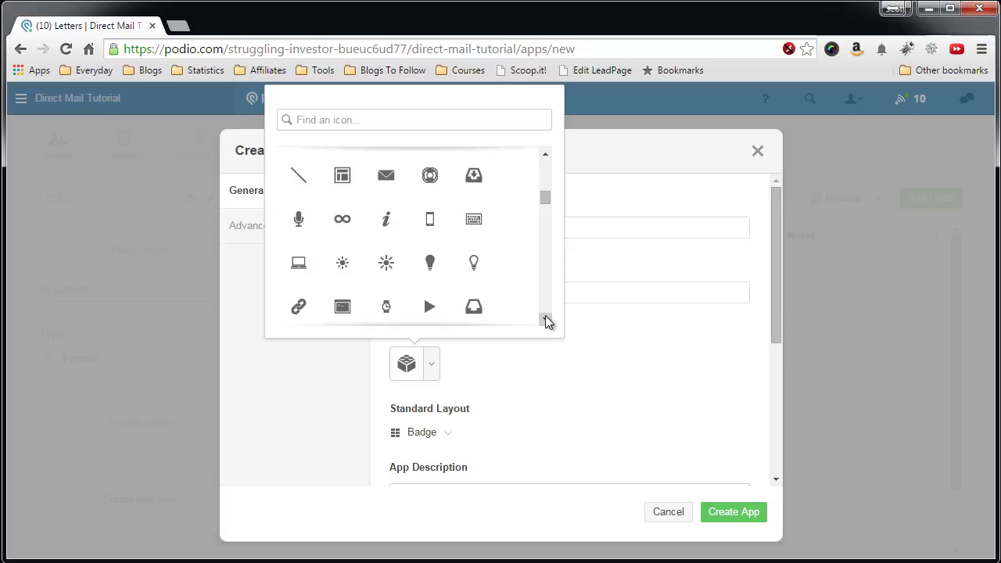
{"action": "left_click", "coordinate": [387, 176]}
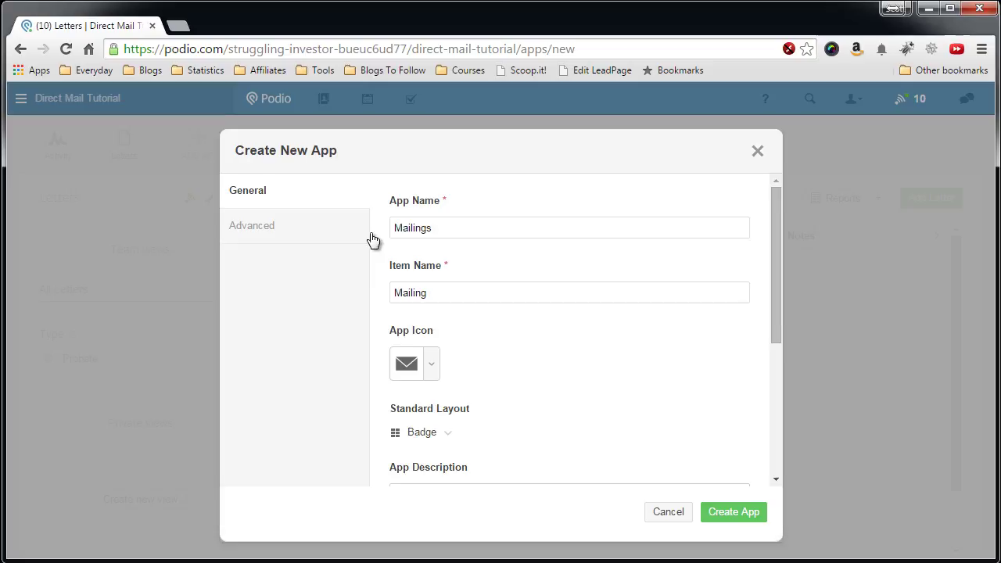
Step: Set the standard layout to Table and create the Mailings app
{"action": "left_click", "coordinate": [448, 435]}
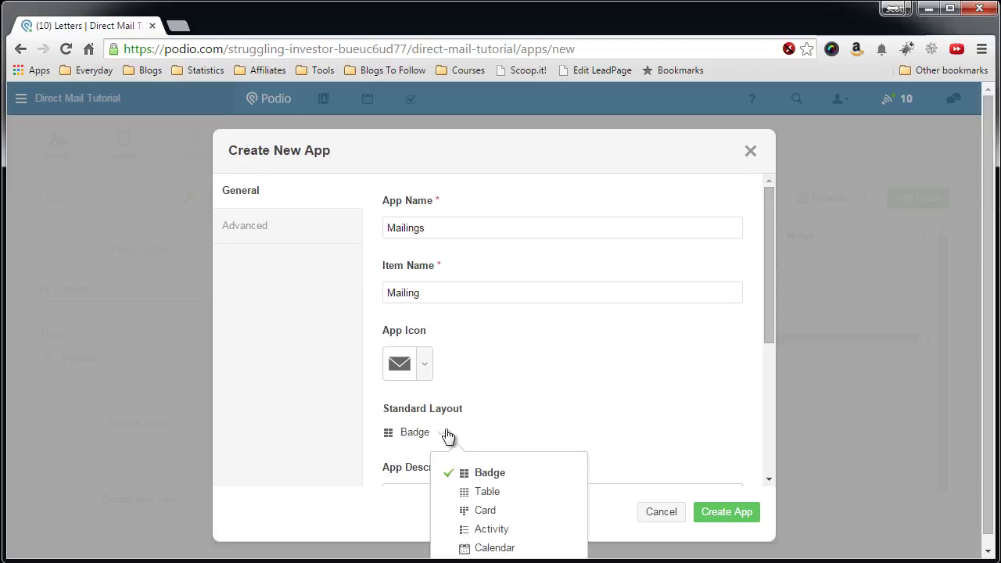
{"action": "left_click", "coordinate": [483, 491]}
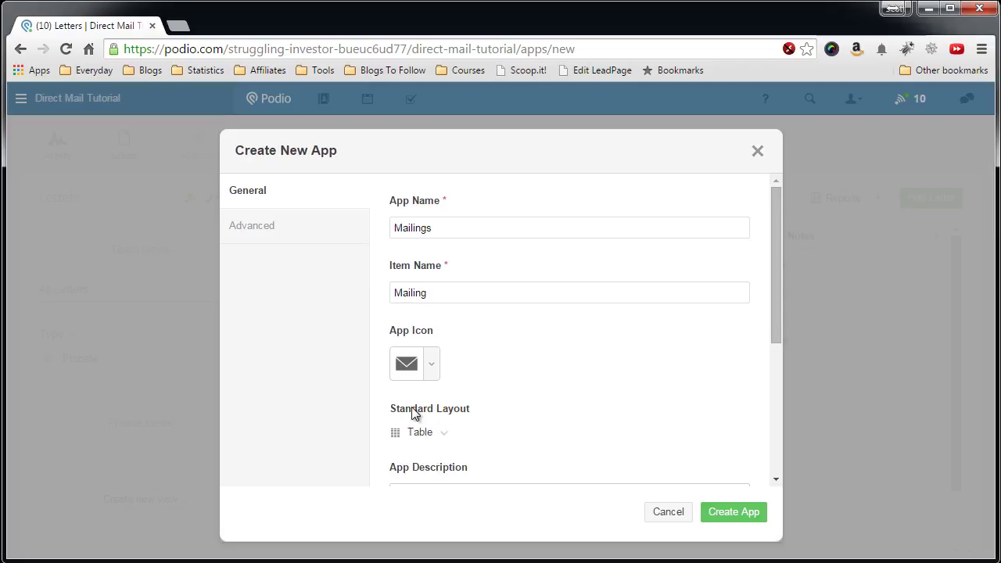
{"action": "left_click_drag", "start_coordinate": [771, 311], "coordinate": [771, 407]}
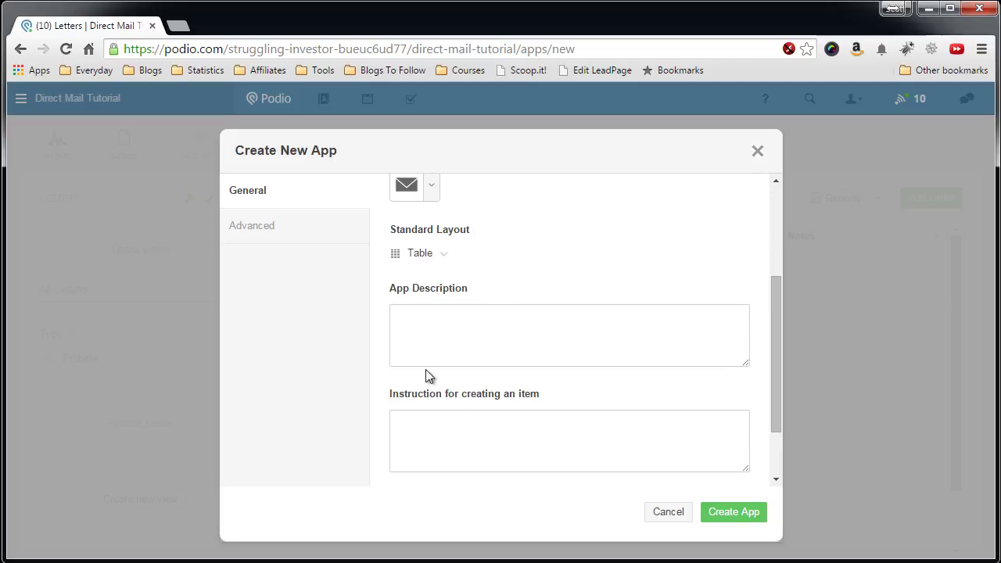
{"action": "scroll", "coordinate": [387, 359], "scroll_direction": "down", "scroll_amount": 2}
{"action": "scroll", "coordinate": [382, 357], "scroll_direction": "up", "scroll_amount": 4}
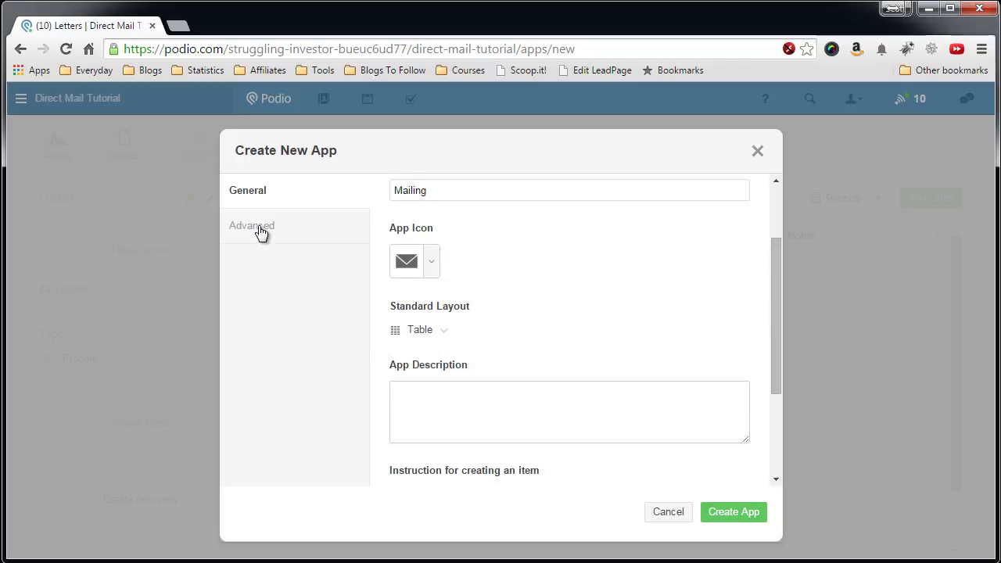
{"action": "left_click", "coordinate": [732, 513]}
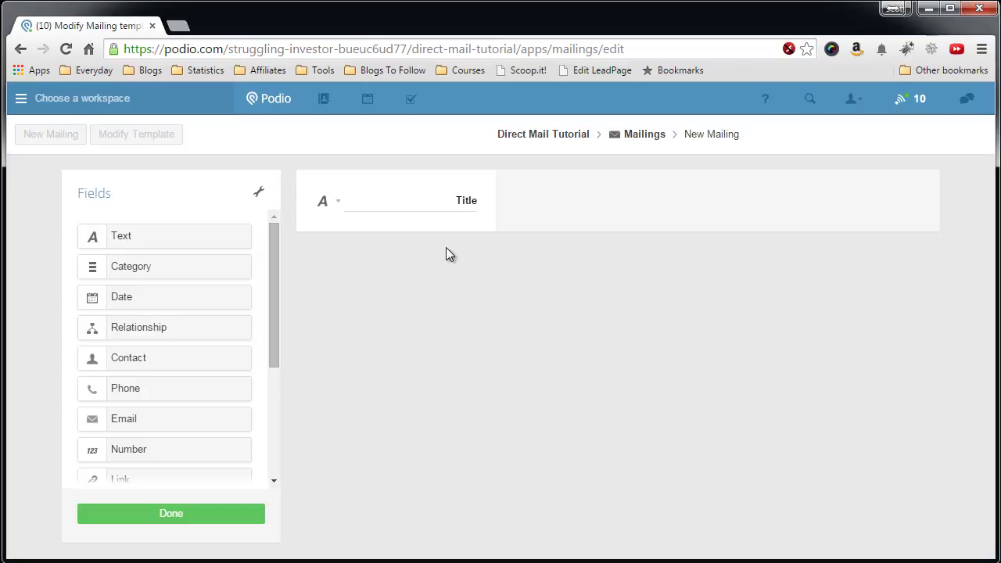
Step: Rename the template's Title field to Description and check its field options
{"action": "left_click", "coordinate": [430, 202]}
{"action": "type", "text": "Description"}
{"action": "left_click", "coordinate": [337, 205]}
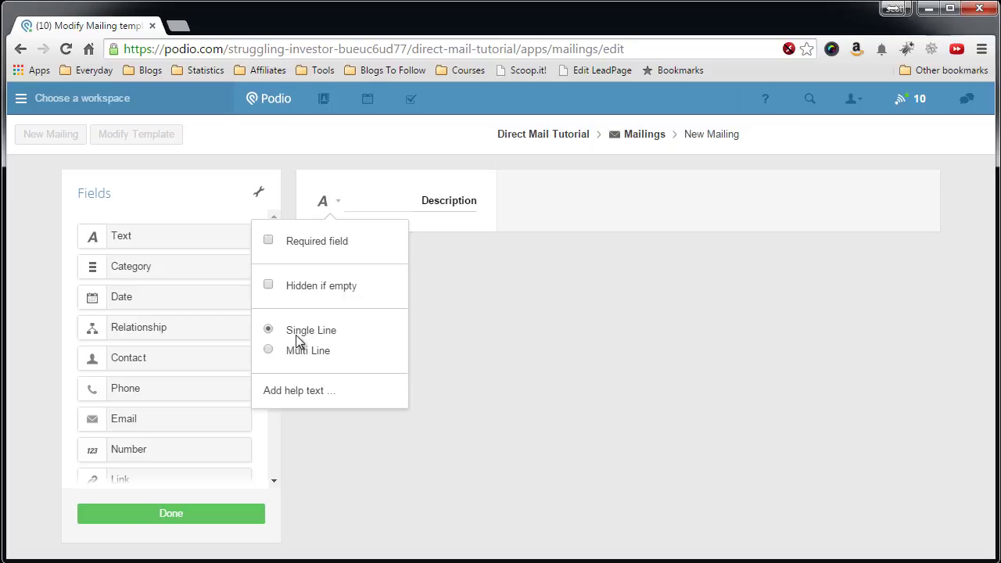
{"action": "left_click", "coordinate": [474, 316]}
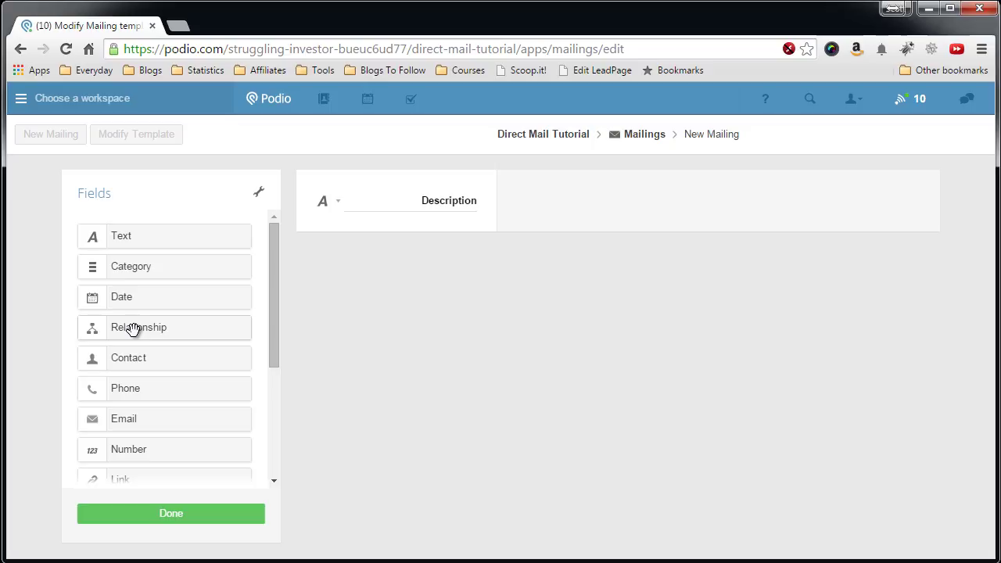
Step: Add a relationship field below Description that references the Letters app of the Direct Mail Tutorial workspace
{"action": "left_click_drag", "start_coordinate": [134, 328], "coordinate": [323, 278]}
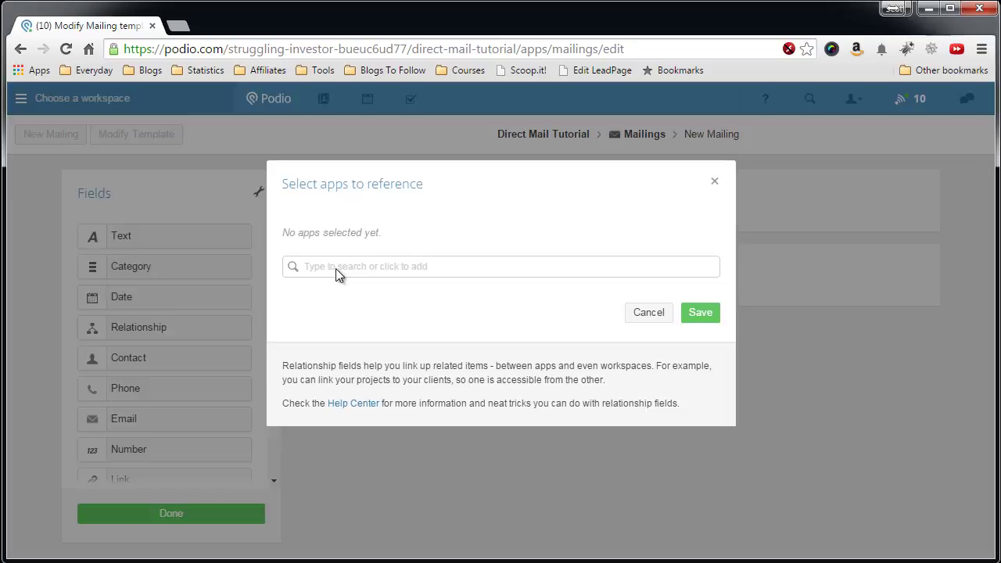
{"action": "left_click", "coordinate": [420, 265]}
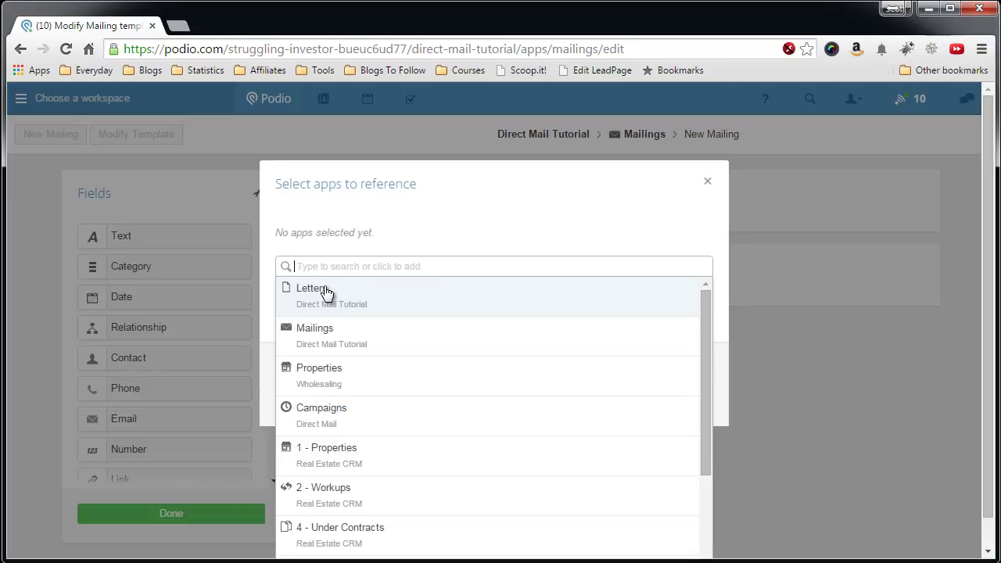
{"action": "left_click", "coordinate": [314, 299]}
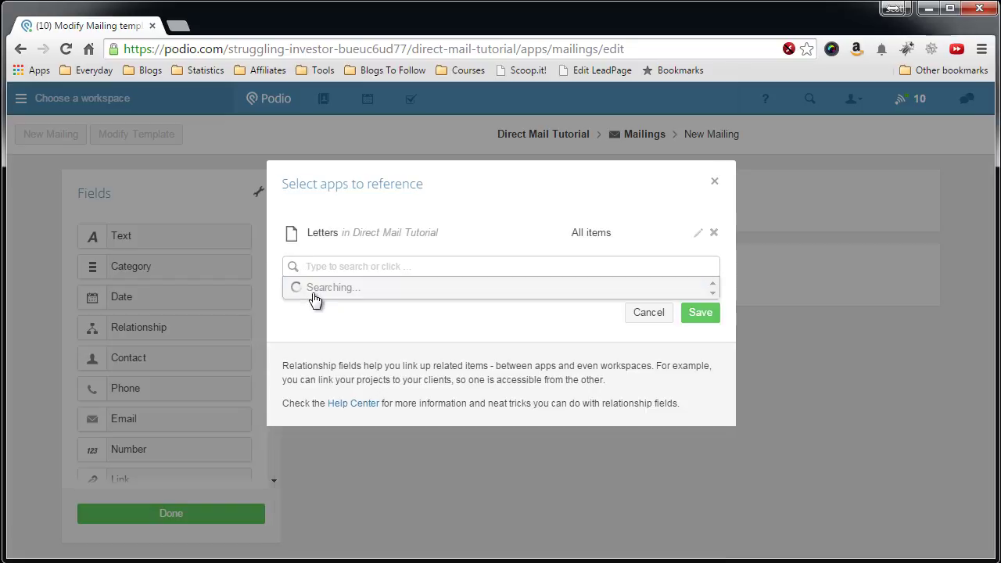
{"action": "left_click", "coordinate": [698, 316]}
Step: Restrict the relationship field to only one reference and rename it Letter
{"action": "left_click", "coordinate": [339, 281]}
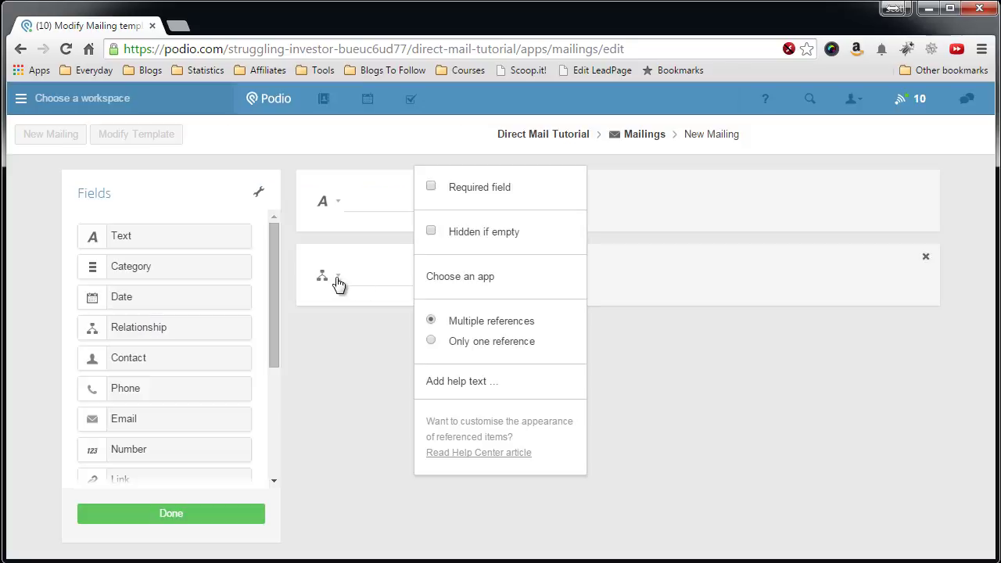
{"action": "left_click", "coordinate": [432, 342]}
{"action": "left_click", "coordinate": [373, 345]}
{"action": "triple_click", "coordinate": [434, 281]}
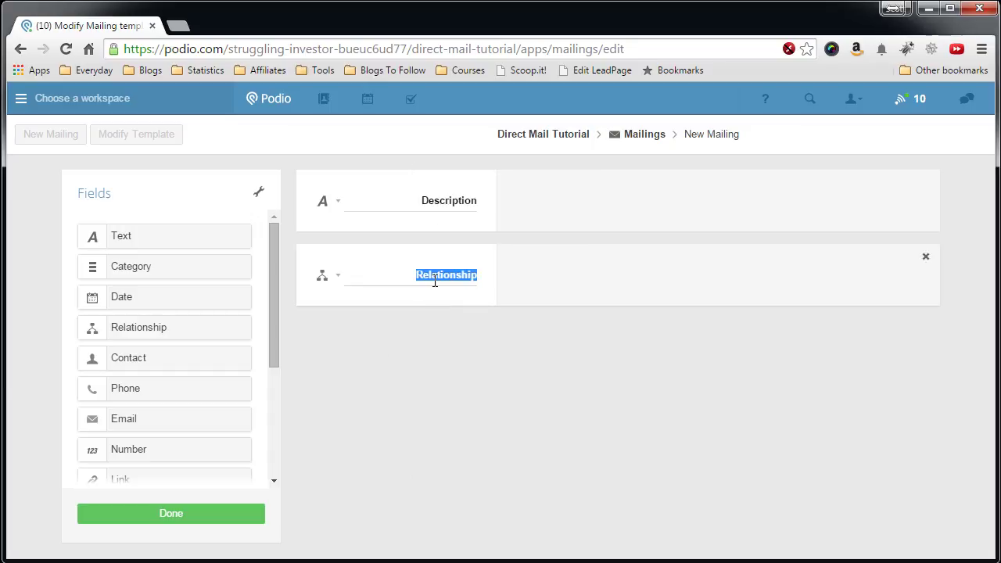
{"action": "type", "text": "Letter"}
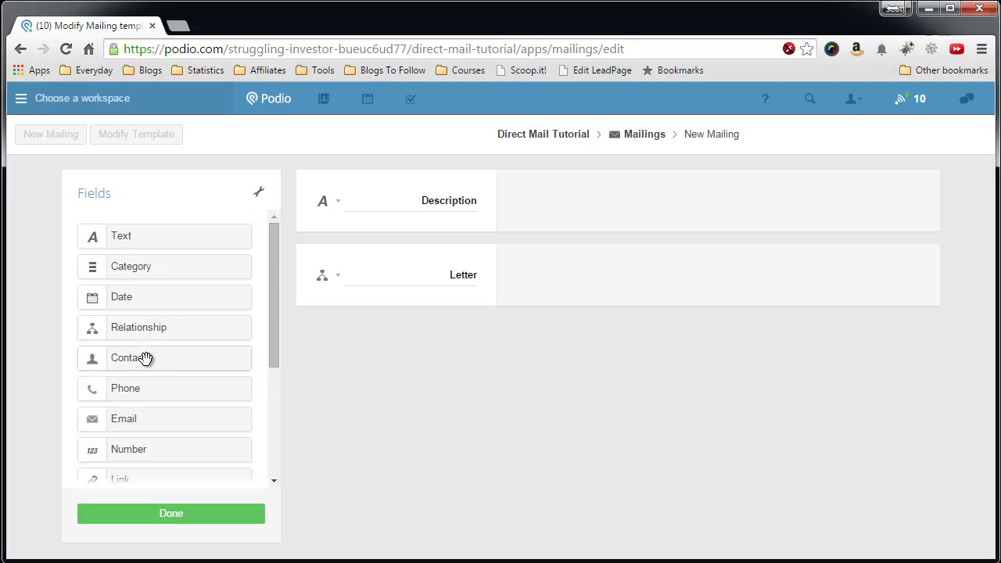
Step: Add a number field below Letter, name it Sequence Number, and check its number display options
{"action": "scroll", "coordinate": [144, 358], "scroll_direction": "down", "scroll_amount": 1}
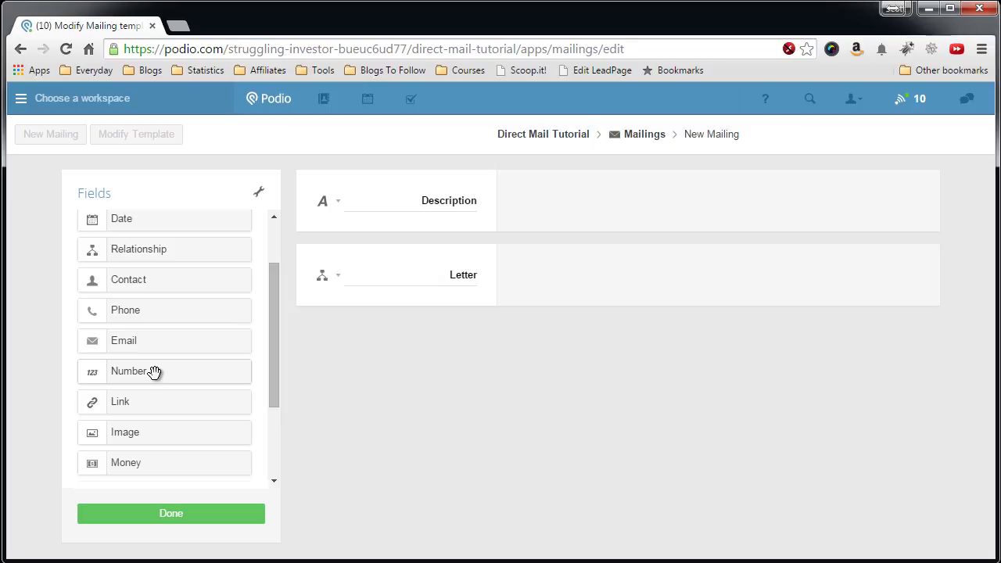
{"action": "scroll", "coordinate": [144, 372], "scroll_direction": "up", "scroll_amount": 1}
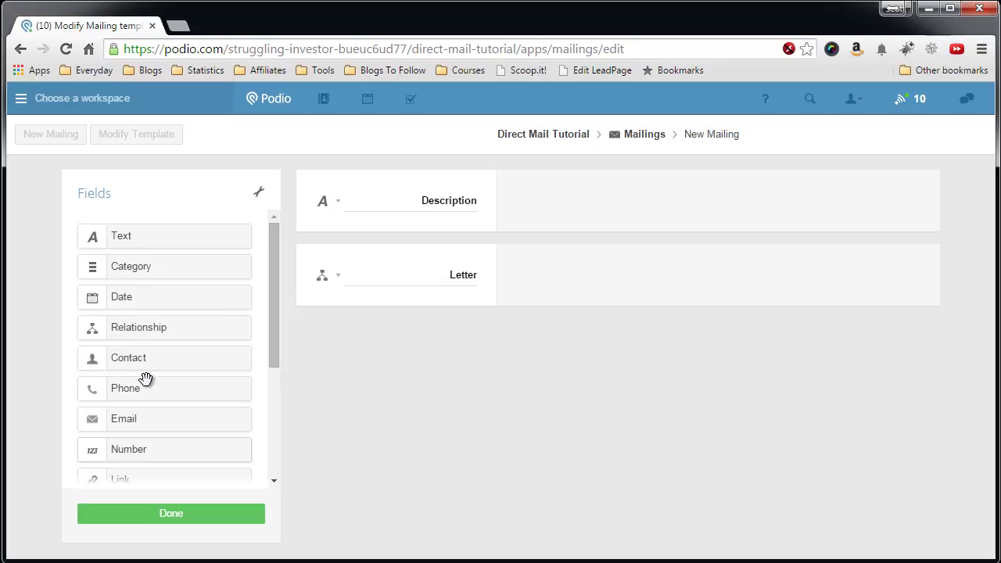
{"action": "scroll", "coordinate": [141, 350], "scroll_direction": "down", "scroll_amount": 1}
{"action": "left_click", "coordinate": [156, 373]}
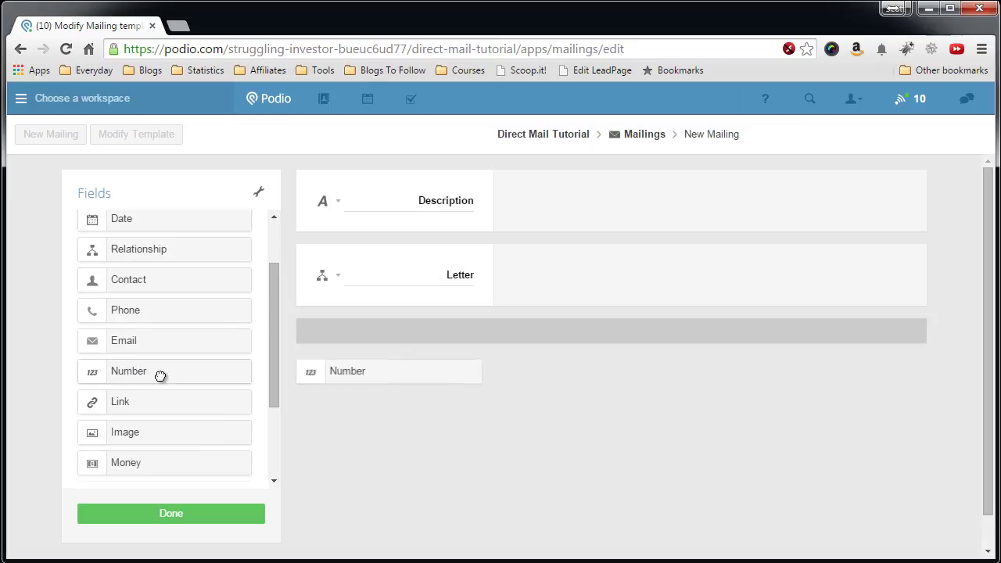
{"action": "double_click", "coordinate": [445, 354]}
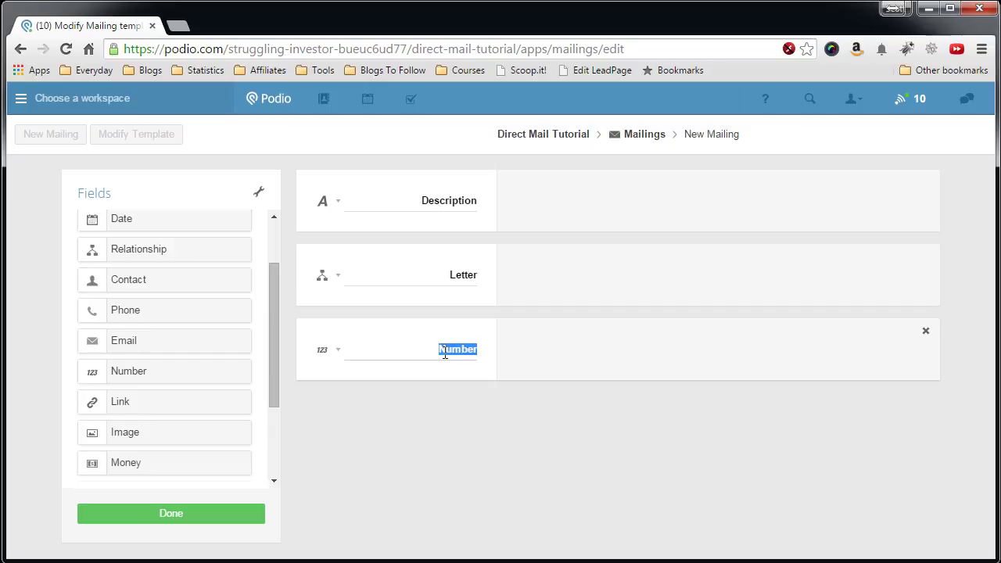
{"action": "type", "text": "Sequence N"}
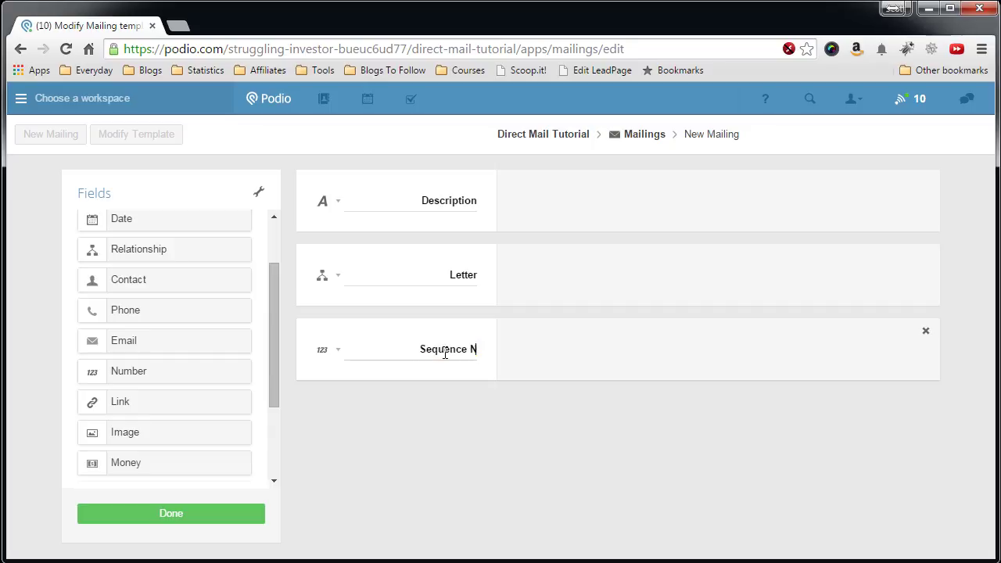
{"action": "type", "text": "umber"}
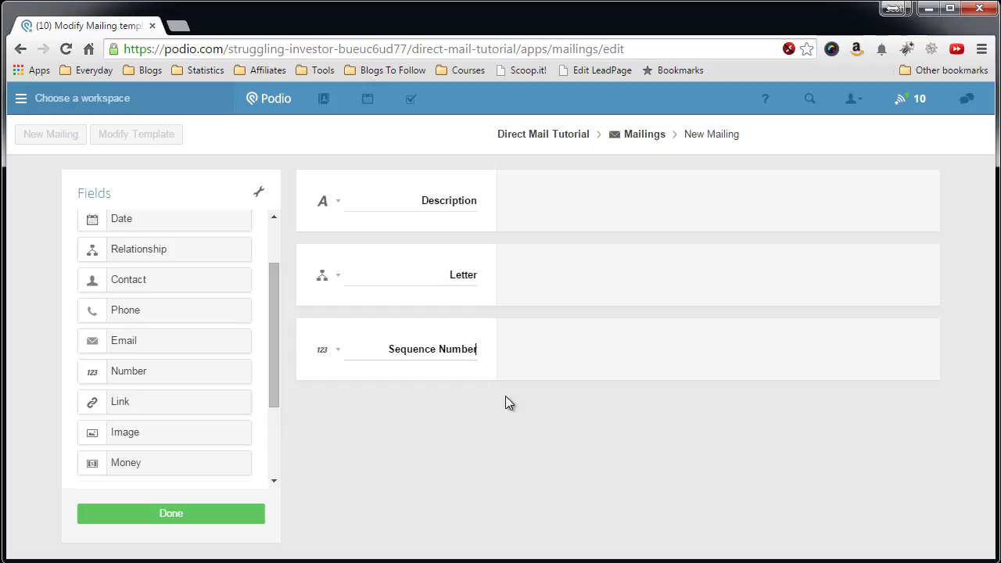
{"action": "left_click", "coordinate": [505, 403]}
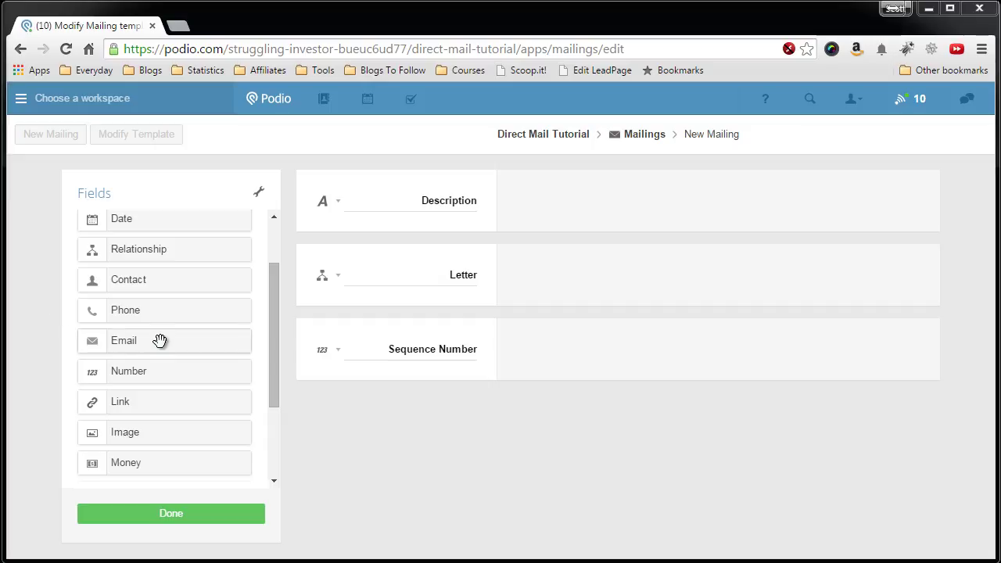
{"action": "left_click", "coordinate": [338, 352]}
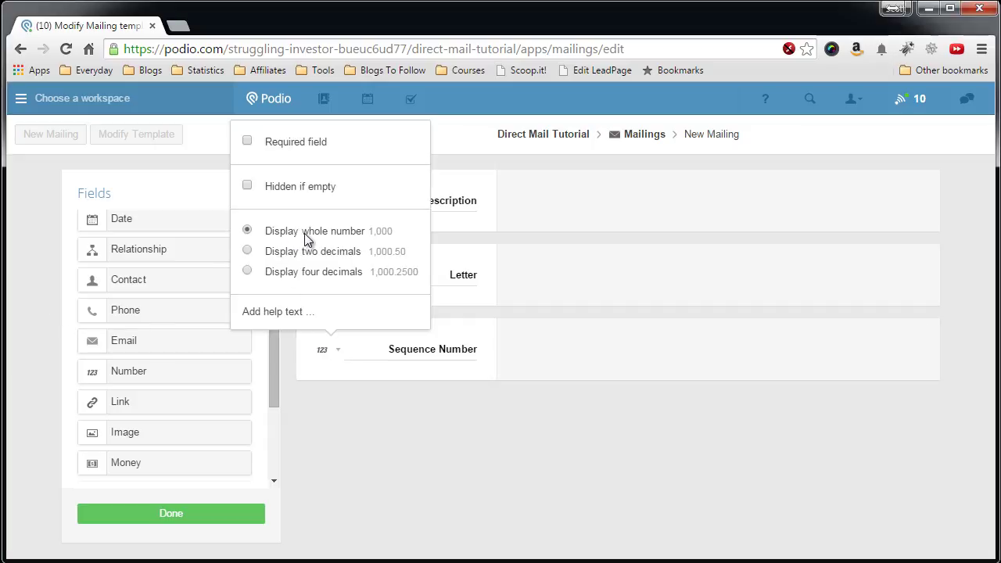
{"action": "left_click", "coordinate": [342, 415]}
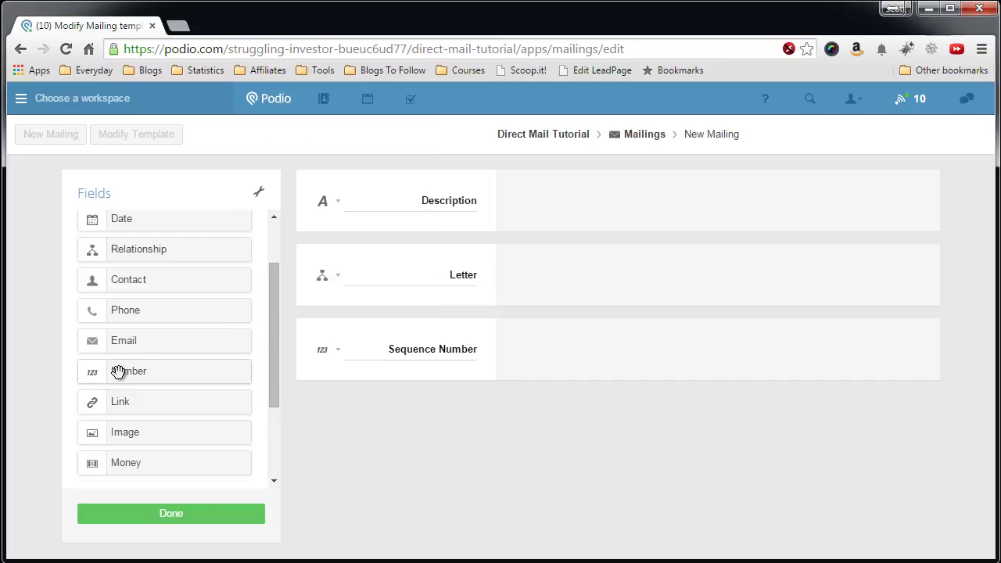
Step: Add a number field below Sequence Number in the Mailings template and name it Days from Start
{"action": "left_click_drag", "start_coordinate": [115, 374], "coordinate": [324, 418]}
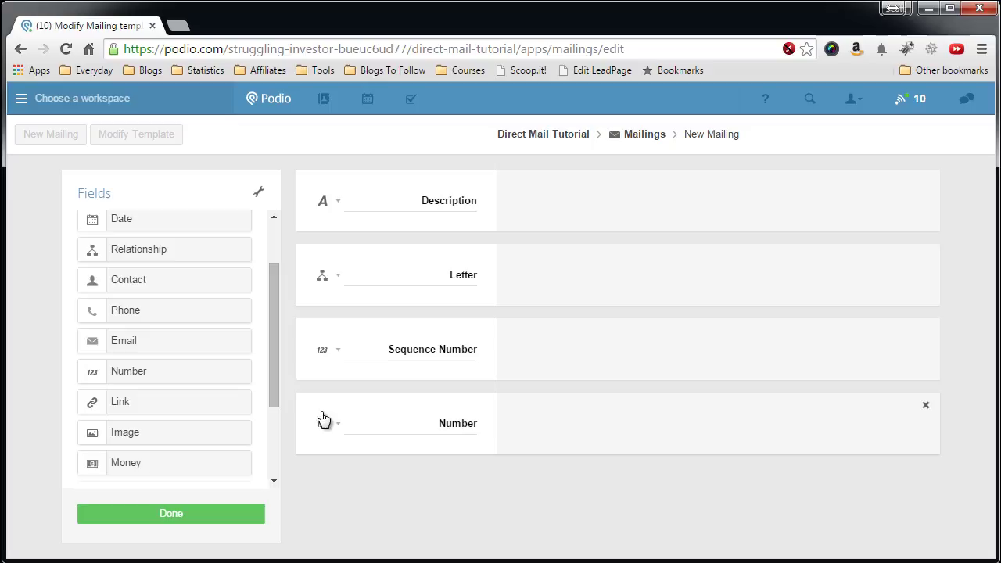
{"action": "double_click", "coordinate": [431, 423]}
{"action": "key", "text": "BackSpace"}
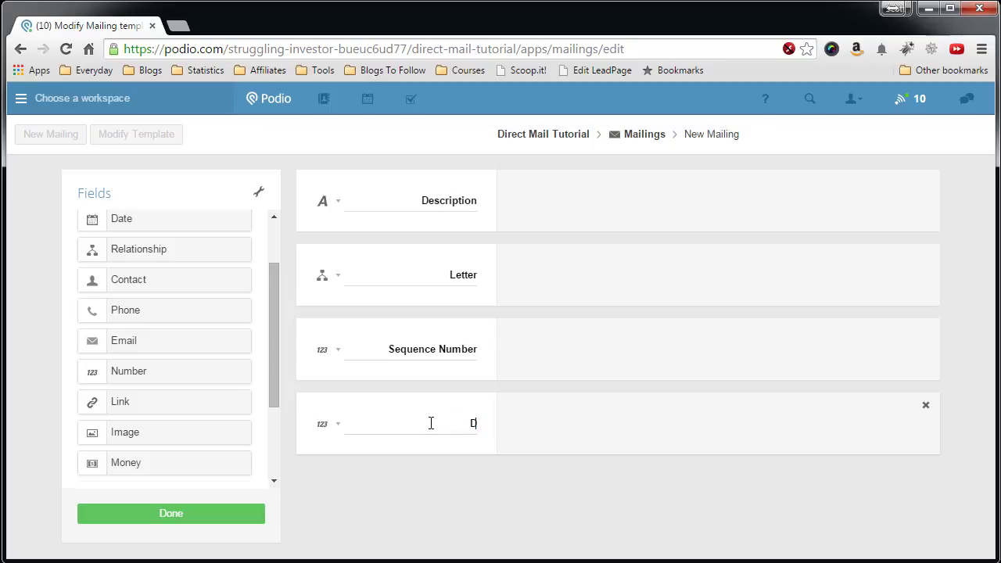
{"action": "type", "text": "Days from Start"}
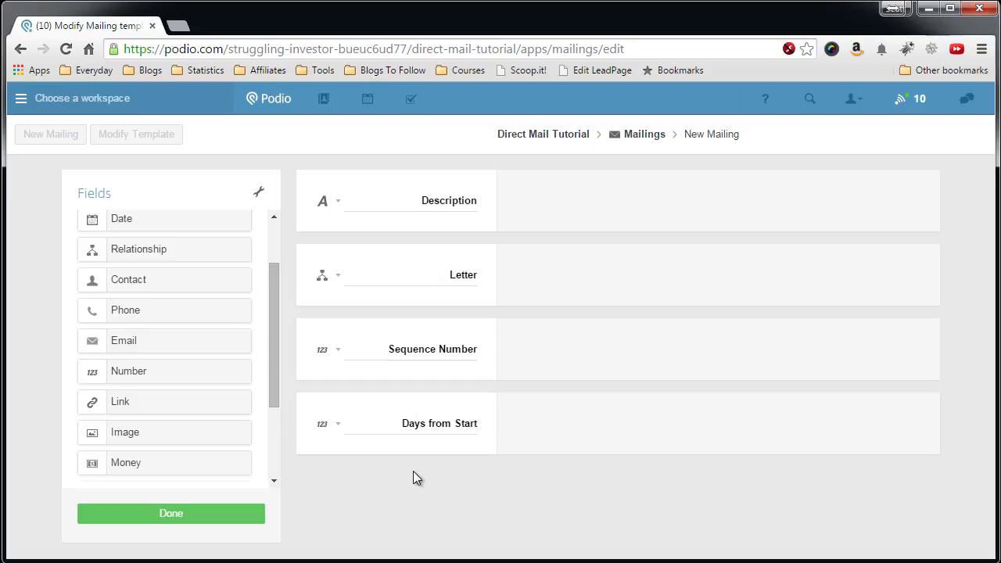
Step: Check the number display options of the Days from Start field and save the finished Mailings template
{"action": "left_click", "coordinate": [337, 429]}
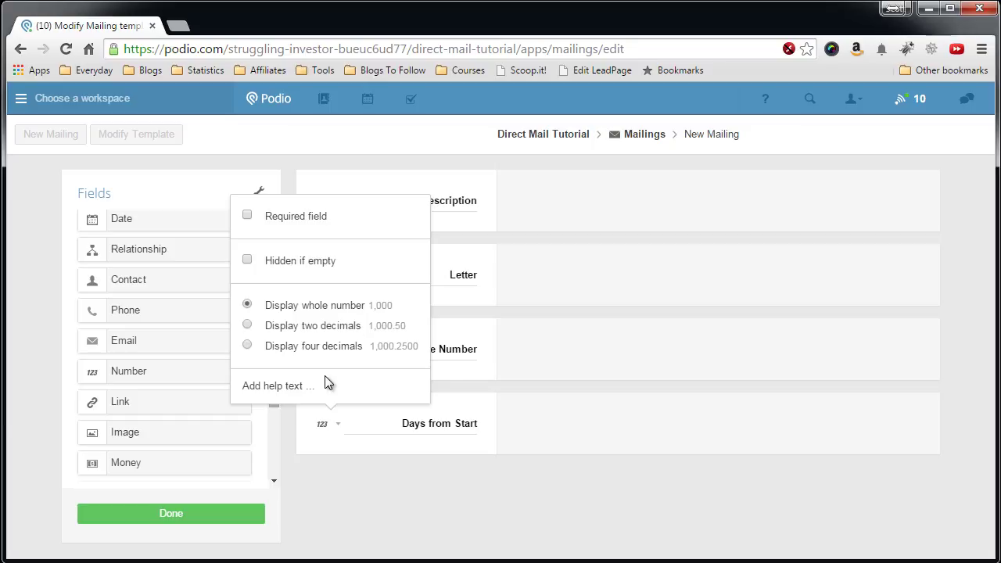
{"action": "left_click", "coordinate": [318, 479]}
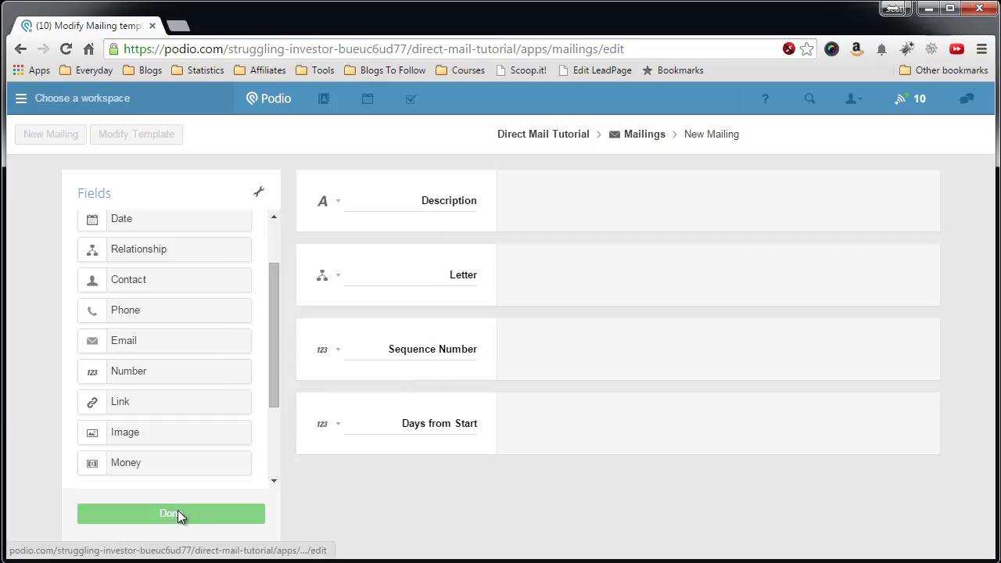
{"action": "left_click", "coordinate": [177, 512]}
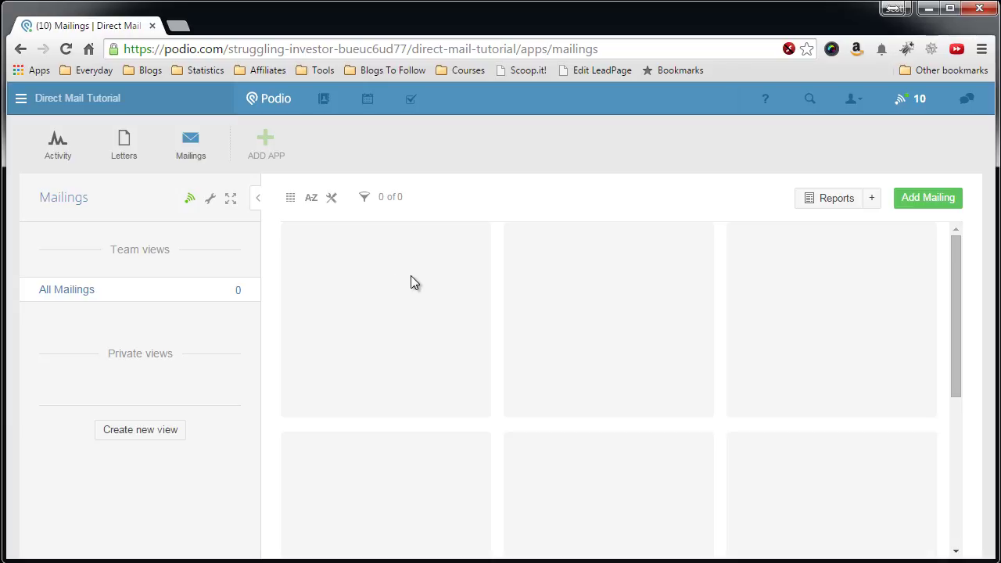
Step: Start a new mailing with the description Mailing #1 and link it to Probate Letter #1
{"action": "left_click", "coordinate": [945, 205]}
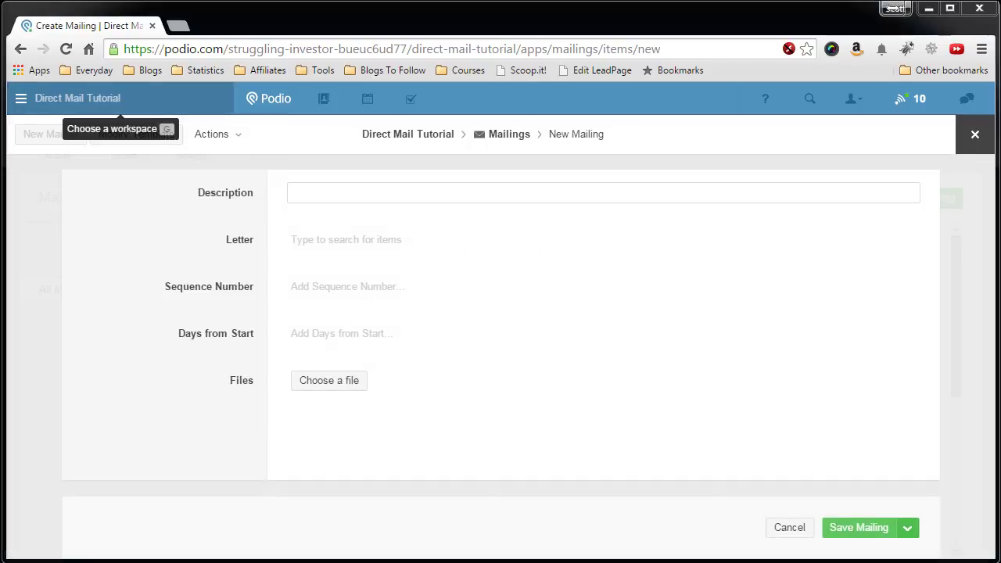
{"action": "left_click", "coordinate": [343, 187]}
{"action": "type", "text": "mailing"}
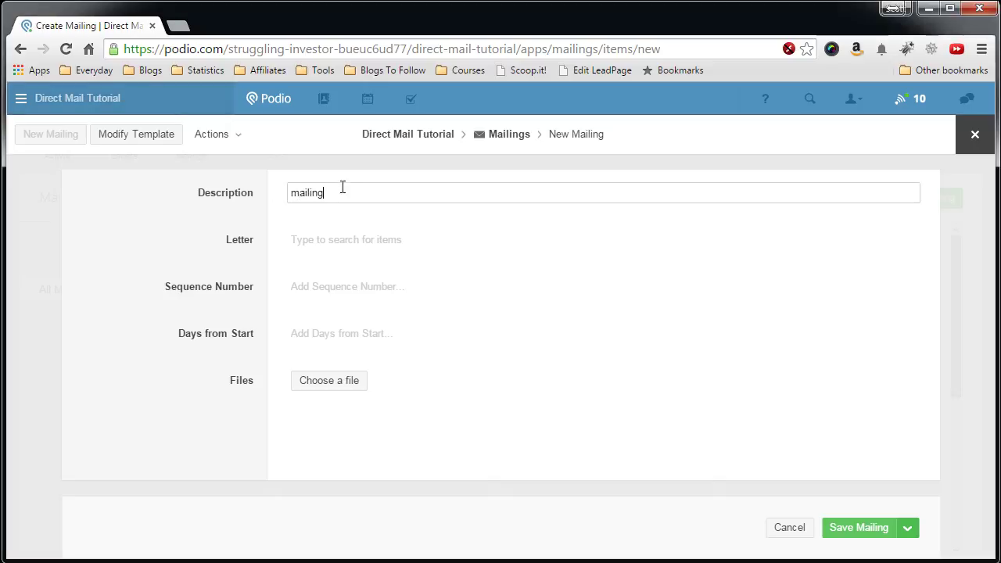
{"action": "key", "text": "BackSpace"}
{"action": "key", "text": "BackSpace"}
{"action": "key", "text": "BackSpace"}
{"action": "key", "text": "BackSpace"}
{"action": "key", "text": "BackSpace"}
{"action": "key", "text": "BackSpace"}
{"action": "key", "text": "BackSpace"}
{"action": "type", "text": "Mailing #1"}
{"action": "left_click", "coordinate": [329, 239]}
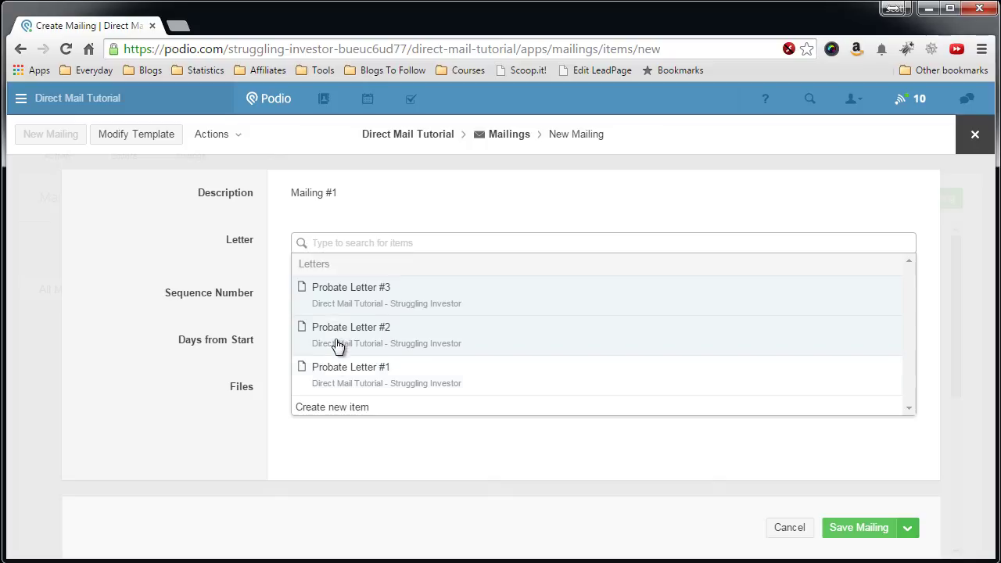
{"action": "left_click", "coordinate": [336, 375]}
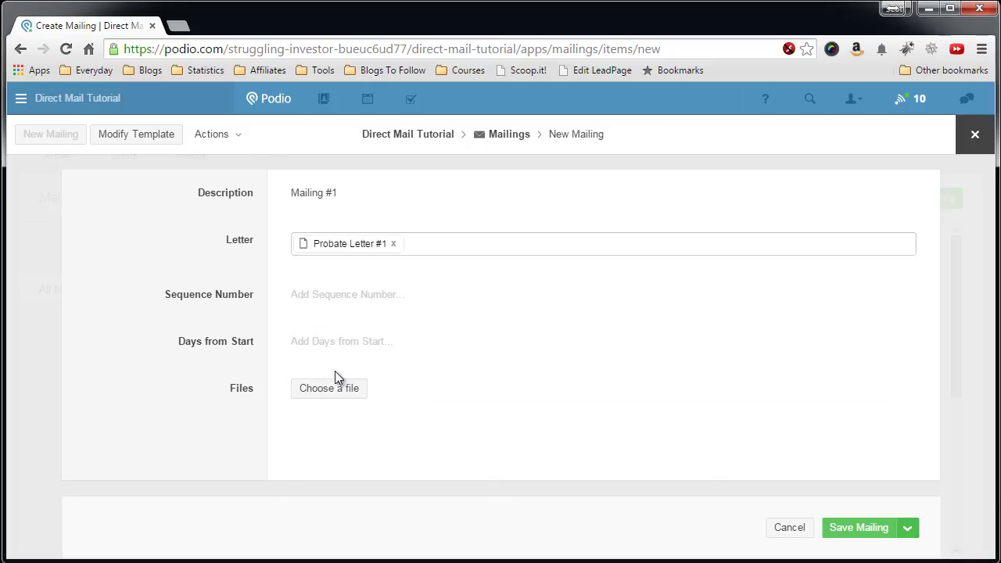
Step: Set both Sequence Number and Days from Start to 1 for Mailing #1 and save the mailing
{"action": "scroll", "coordinate": [194, 289], "scroll_direction": "down", "scroll_amount": 1}
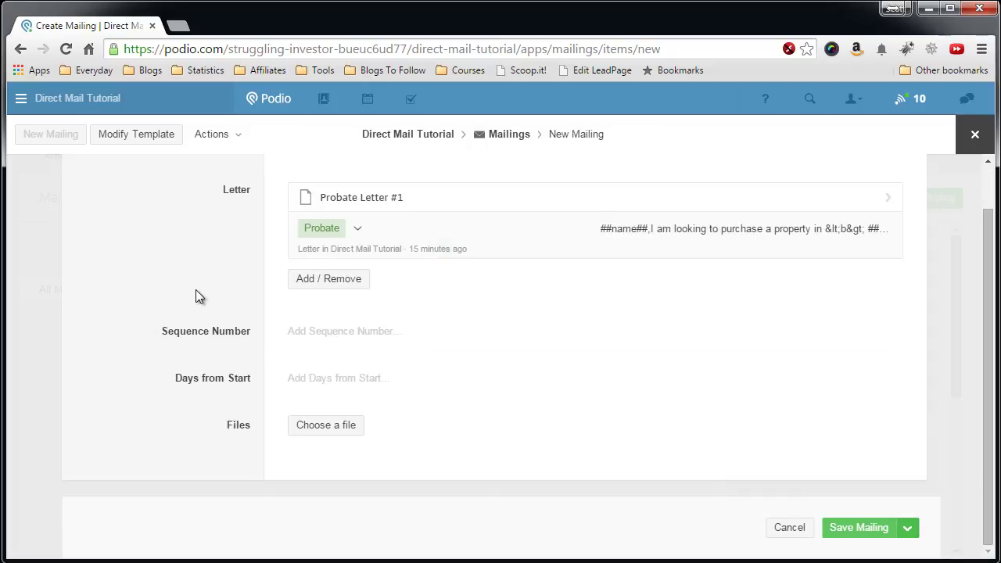
{"action": "left_click", "coordinate": [313, 337]}
{"action": "type", "text": "1"}
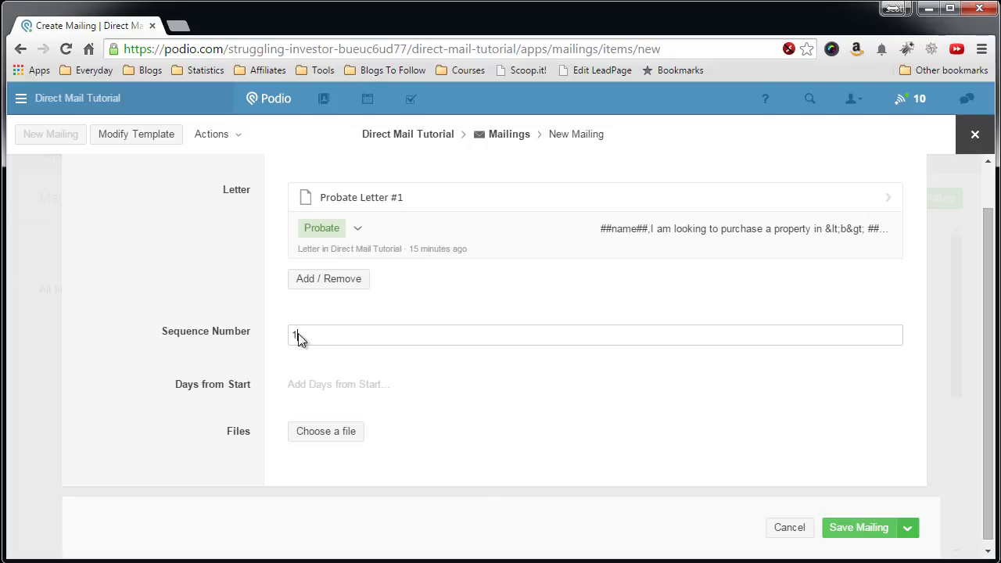
{"action": "left_click", "coordinate": [138, 303]}
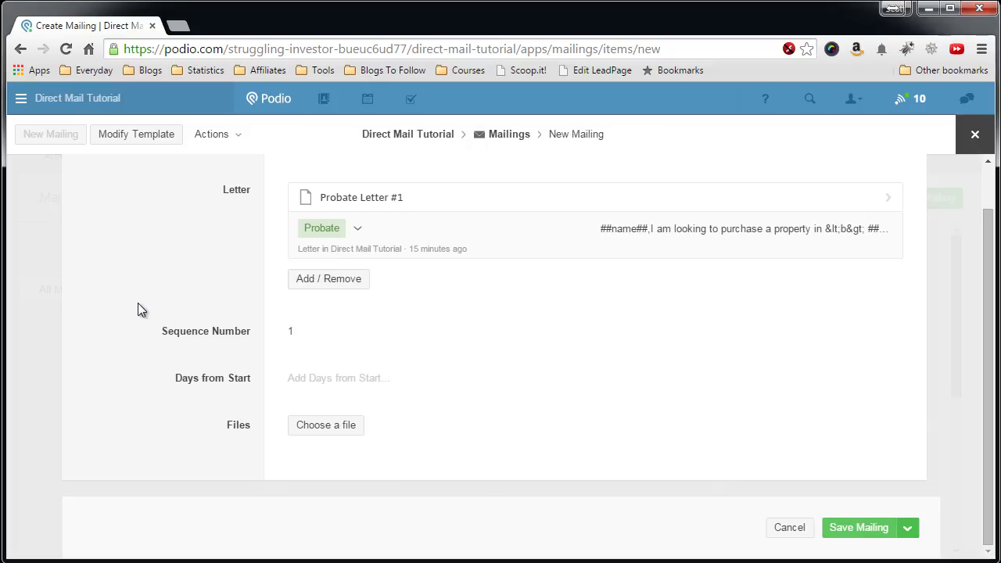
{"action": "left_click", "coordinate": [363, 379]}
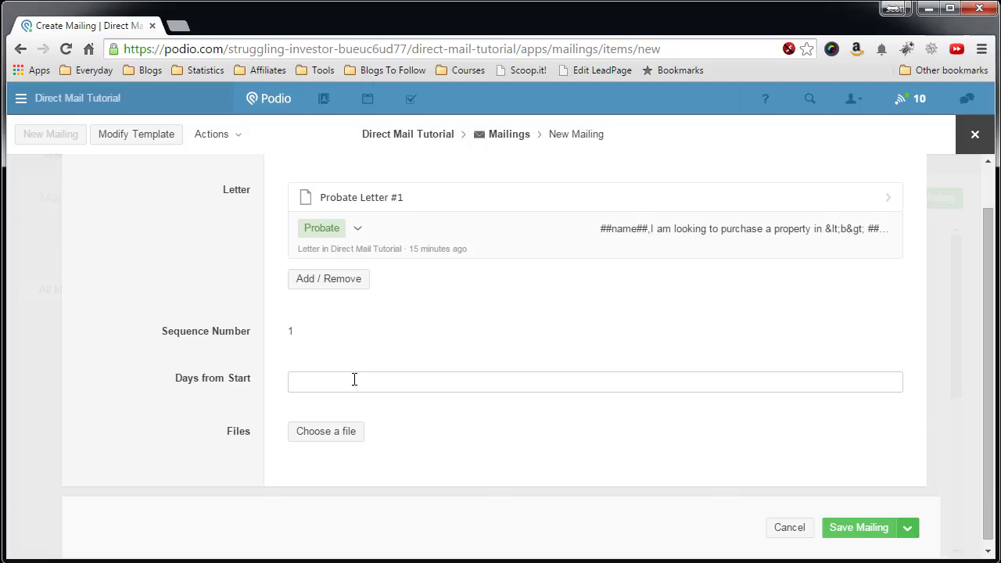
{"action": "type", "text": "1"}
{"action": "left_click", "coordinate": [119, 324]}
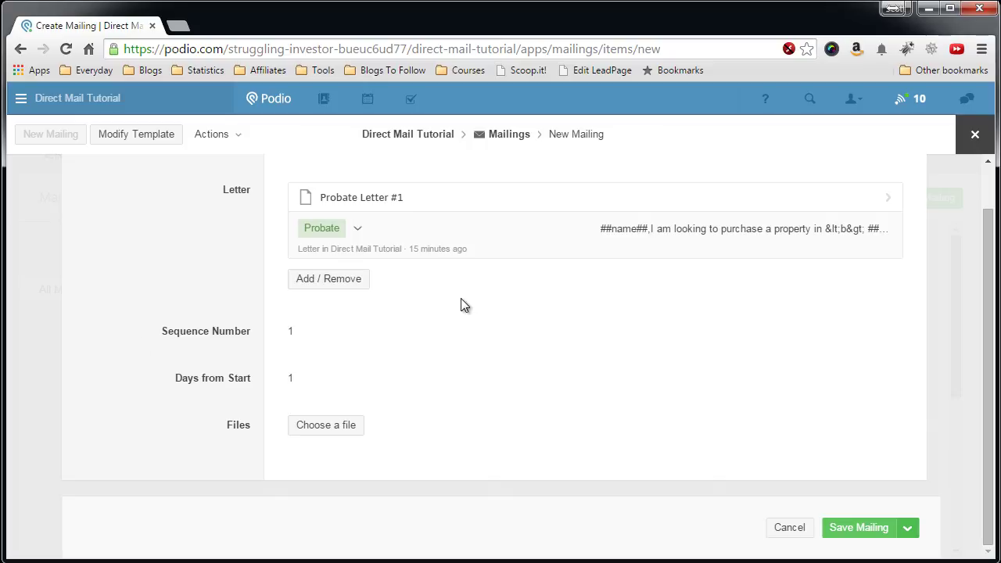
{"action": "left_click", "coordinate": [845, 528]}
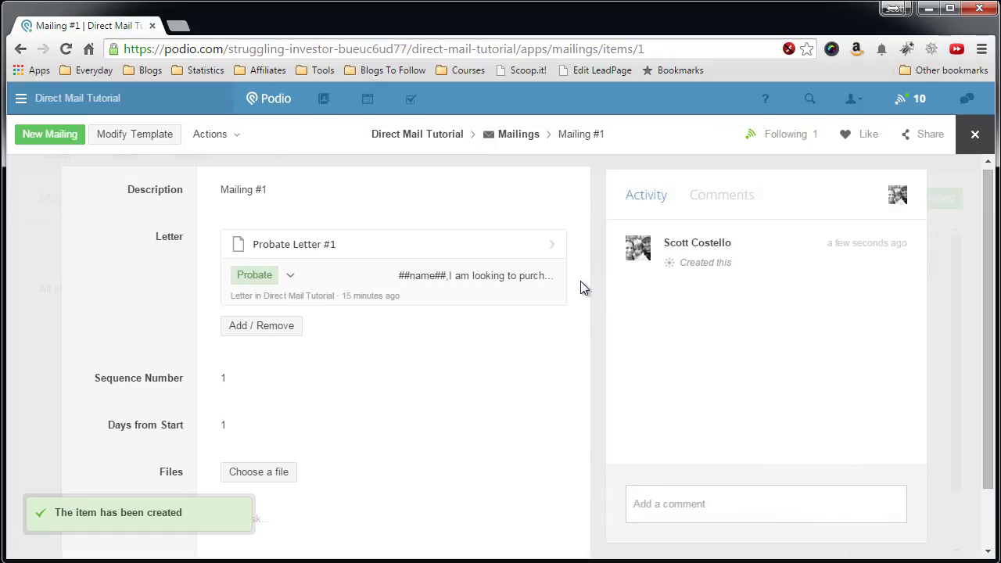
Step: Start another mailing with the description Mailing #2 and link it to Probate Letter #2
{"action": "left_click", "coordinate": [31, 134]}
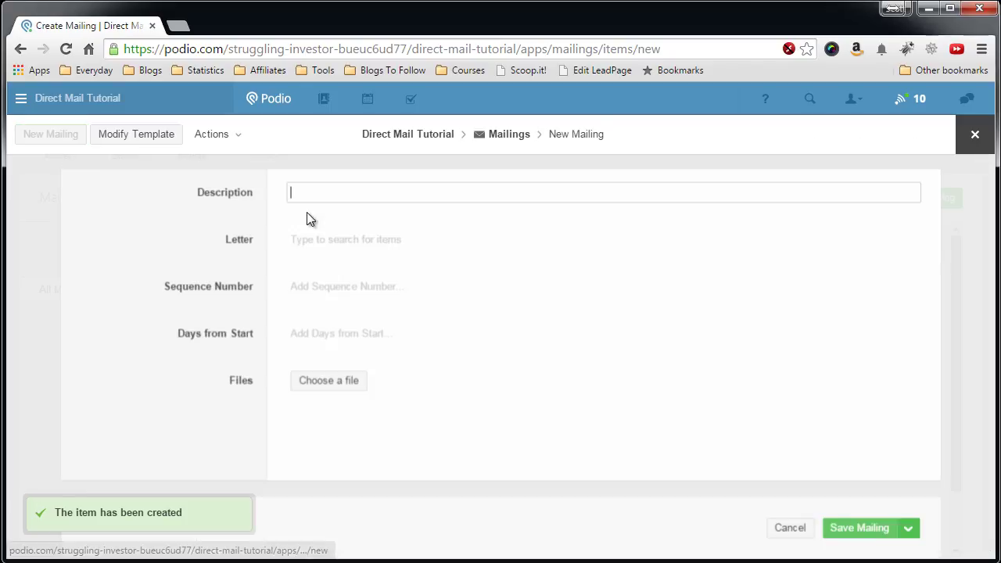
{"action": "type", "text": "Mailing "}
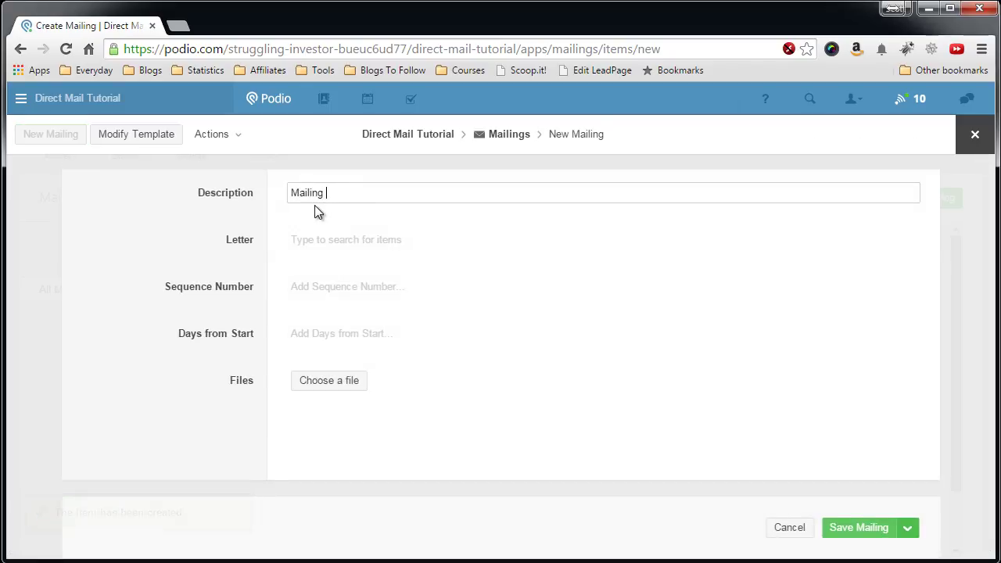
{"action": "type", "text": "#2"}
{"action": "left_click", "coordinate": [327, 237]}
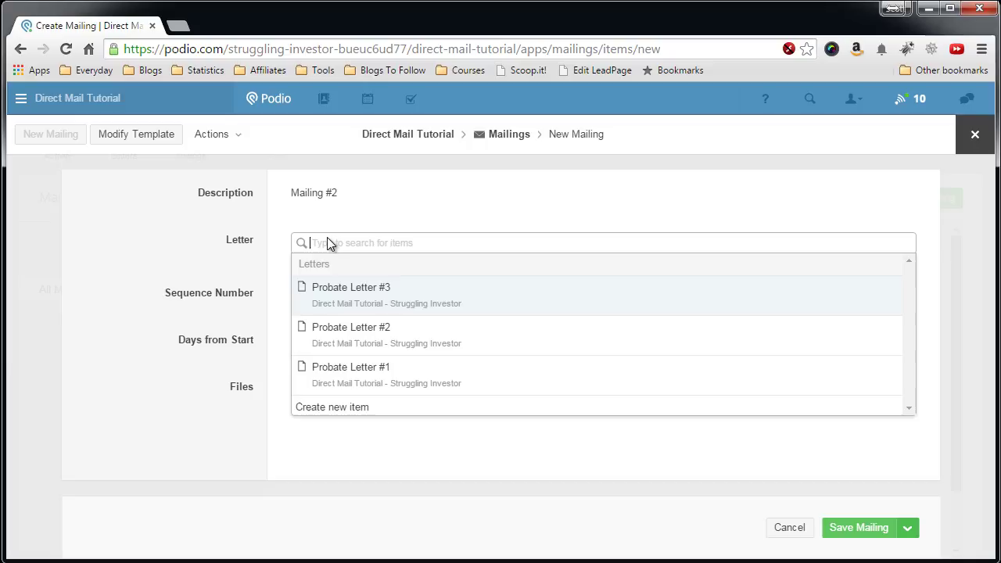
{"action": "left_click", "coordinate": [349, 327]}
Step: Set Sequence Number to 2 and Days from Start to 30 for Mailing #2
{"action": "left_click", "coordinate": [333, 381]}
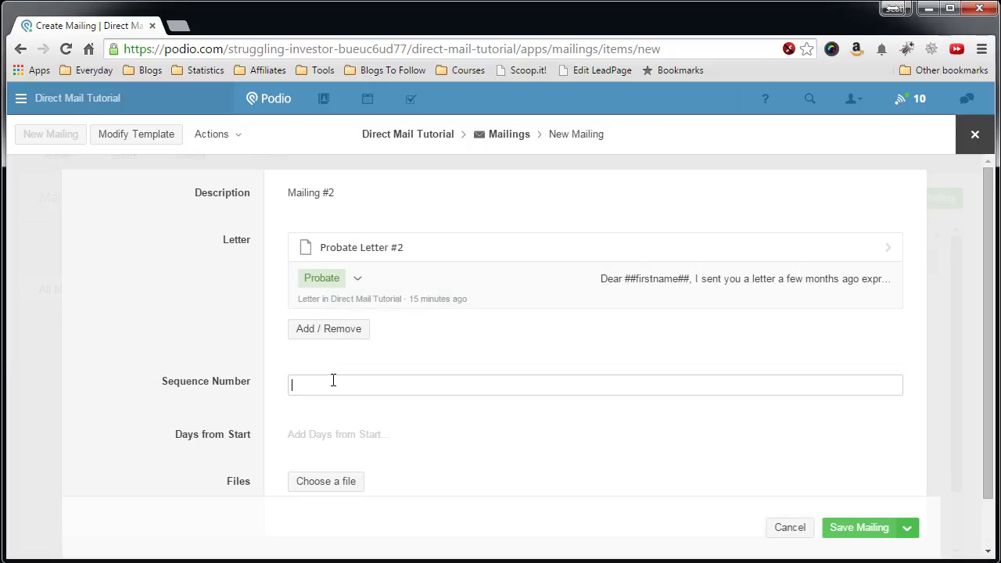
{"action": "type", "text": "2"}
{"action": "left_click", "coordinate": [303, 411]}
{"action": "scroll", "coordinate": [305, 403], "scroll_direction": "down", "scroll_amount": 1}
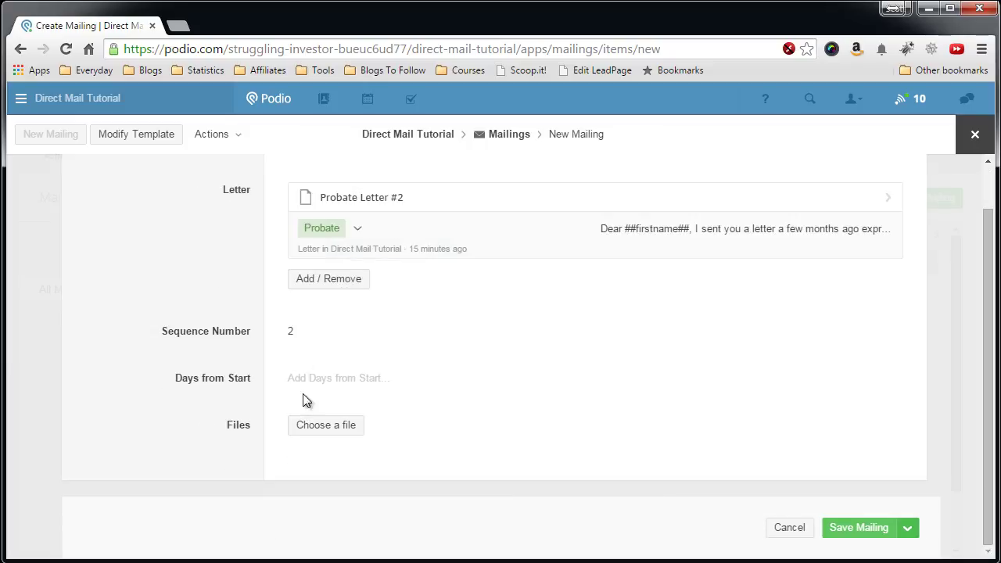
{"action": "left_click", "coordinate": [315, 383]}
{"action": "type", "text": "30"}
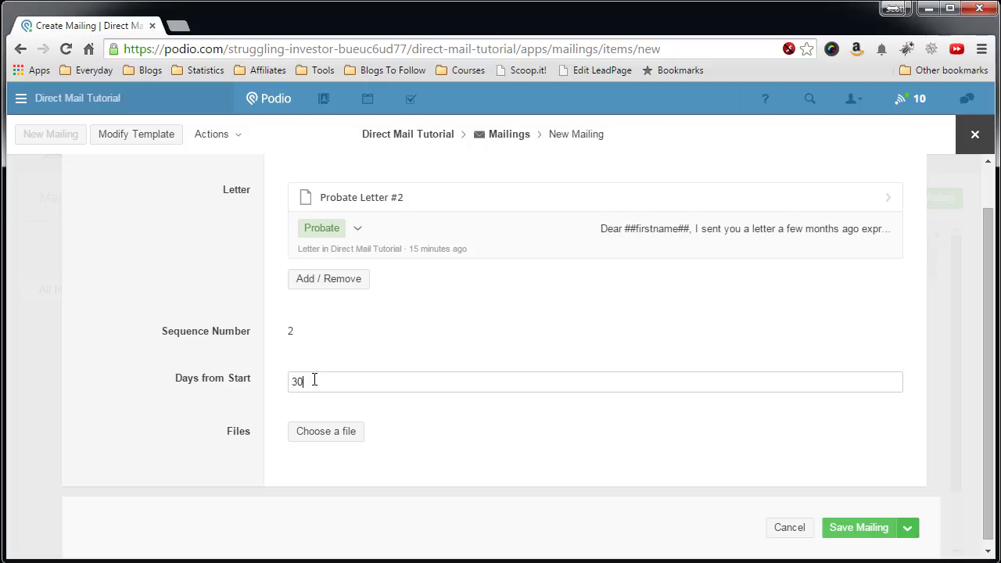
{"action": "left_click", "coordinate": [210, 406]}
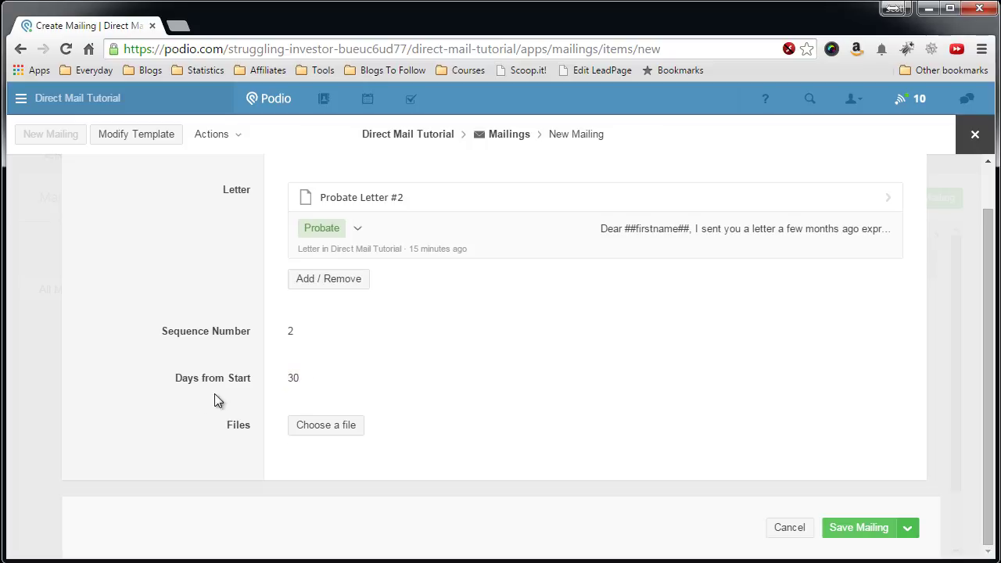
Step: Change Days from Start to 31 for Mailing #2 and save the mailing
{"action": "left_click", "coordinate": [313, 382]}
{"action": "key", "text": "BackSpace"}
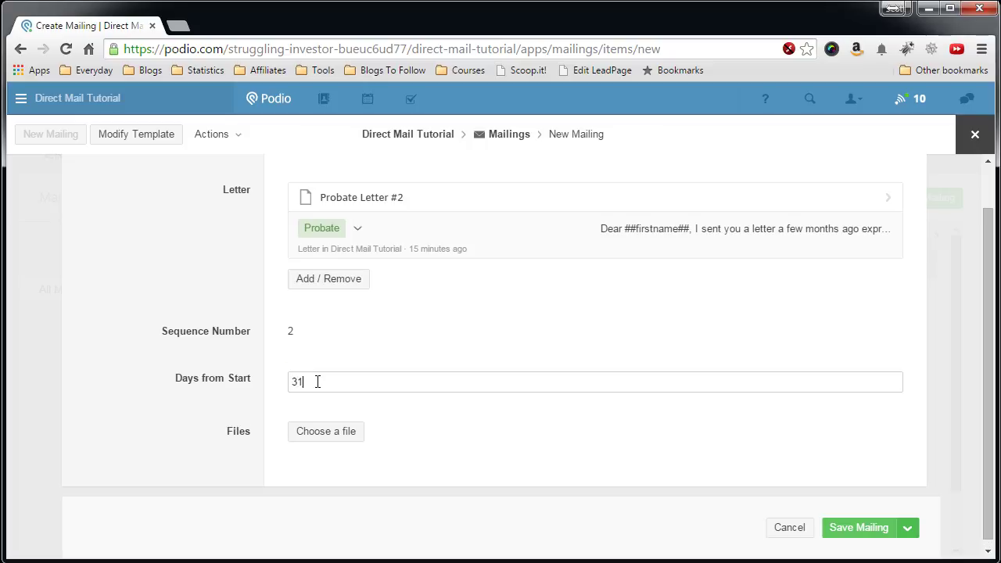
{"action": "type", "text": "1"}
{"action": "left_click", "coordinate": [252, 395]}
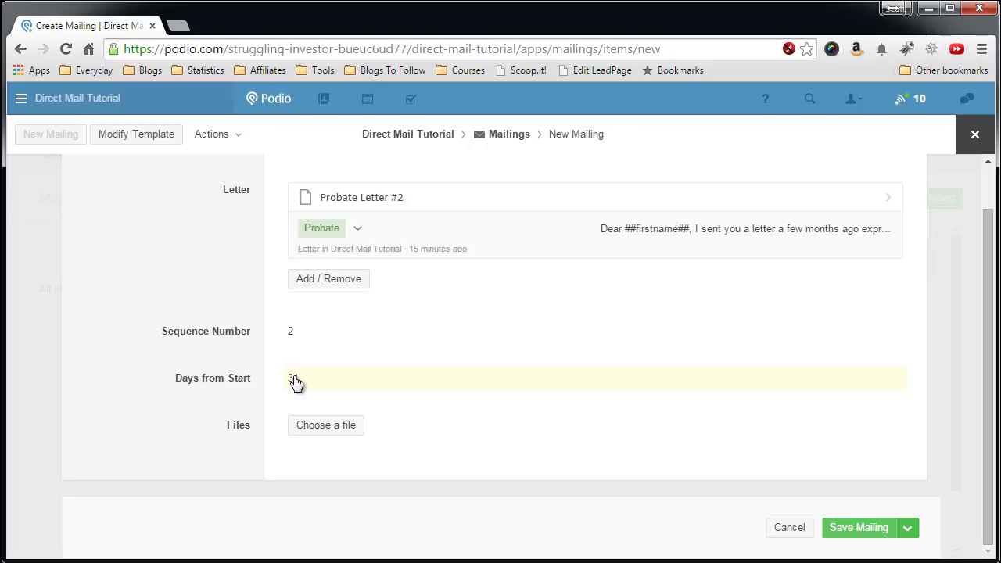
{"action": "left_click", "coordinate": [859, 529]}
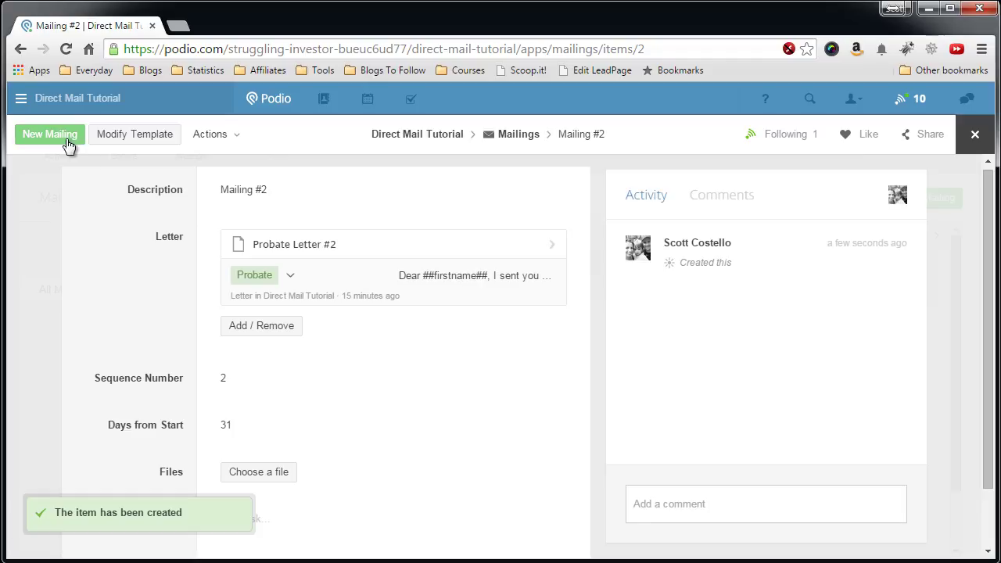
Step: Start a third mailing with the description Mailing #3 and link it to Probate Letter #3
{"action": "left_click", "coordinate": [50, 135]}
{"action": "type", "text": "Mai"}
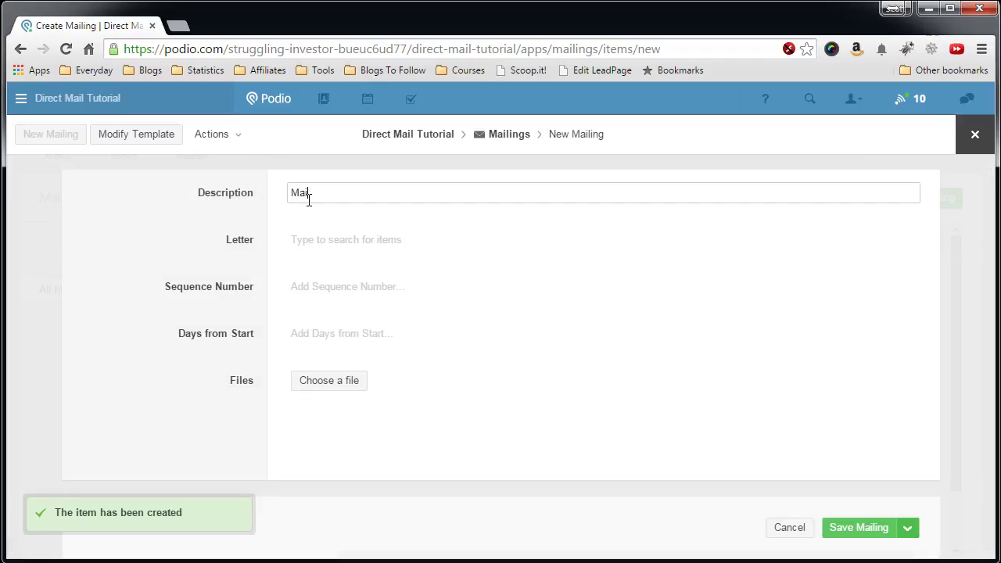
{"action": "type", "text": "ling #3"}
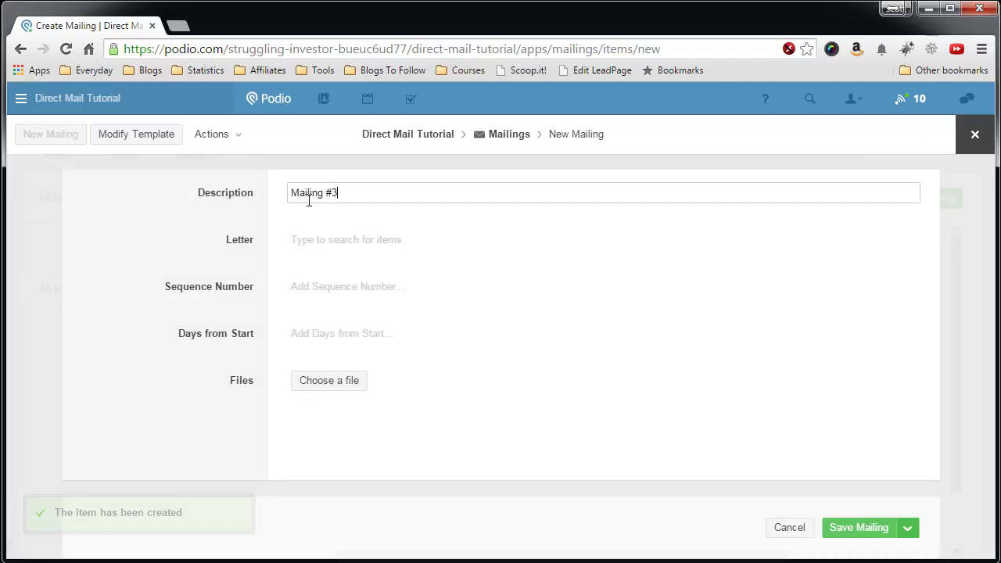
{"action": "left_click", "coordinate": [301, 239]}
{"action": "left_click", "coordinate": [368, 304]}
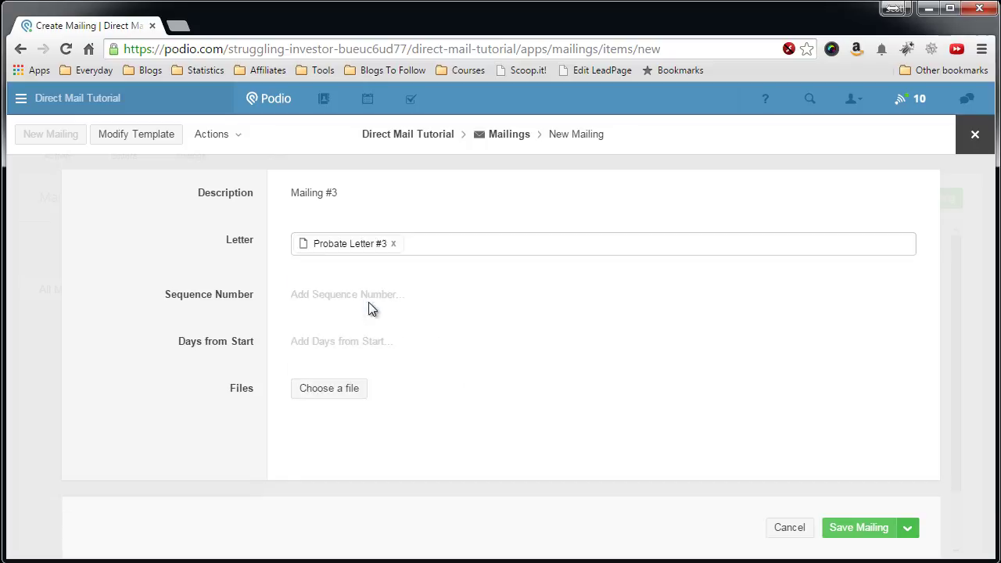
Step: Set Sequence Number to 3 and Days from Start to 61 for Mailing #3, then save and close it
{"action": "left_click", "coordinate": [338, 389]}
{"action": "type", "text": "3"}
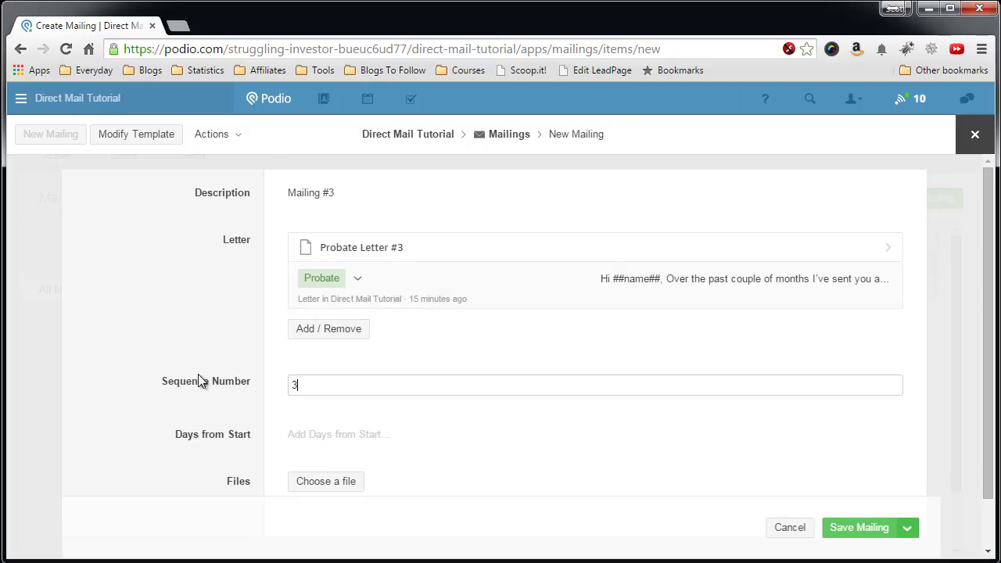
{"action": "left_click", "coordinate": [197, 374]}
{"action": "scroll", "coordinate": [264, 376], "scroll_direction": "down", "scroll_amount": 1}
{"action": "left_click", "coordinate": [319, 381]}
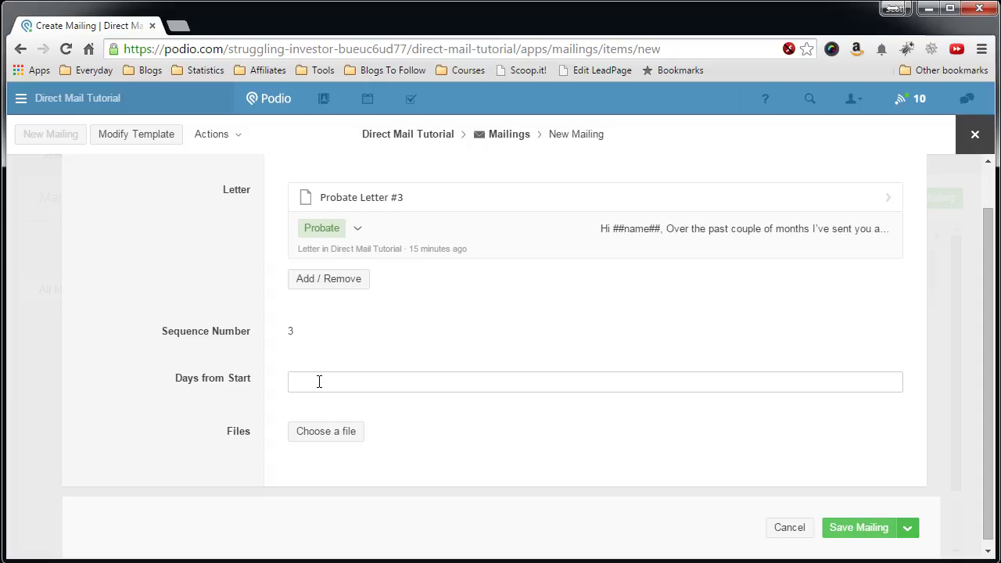
{"action": "type", "text": "61"}
{"action": "left_click", "coordinate": [129, 364]}
{"action": "left_click", "coordinate": [836, 526]}
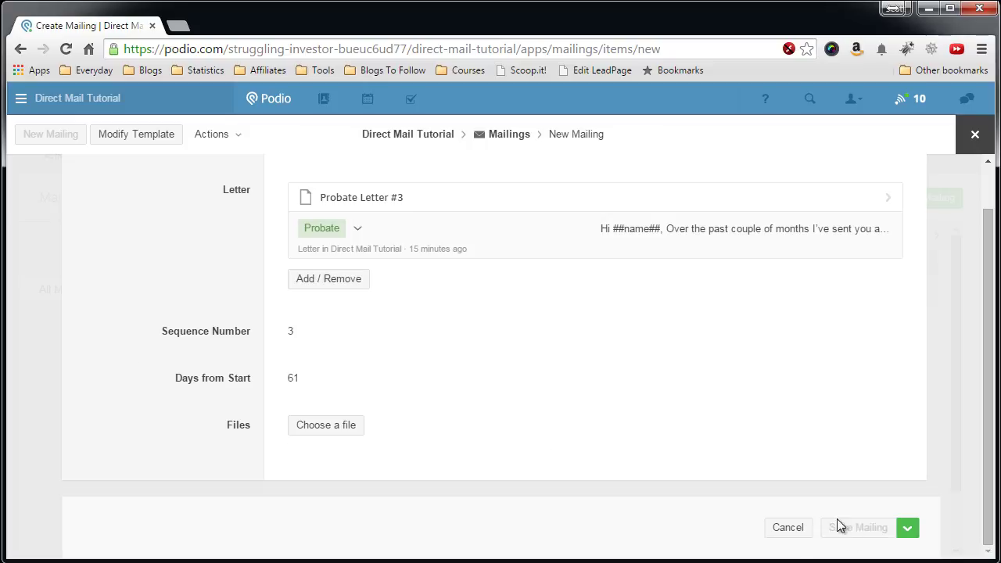
{"action": "left_click", "coordinate": [973, 138]}
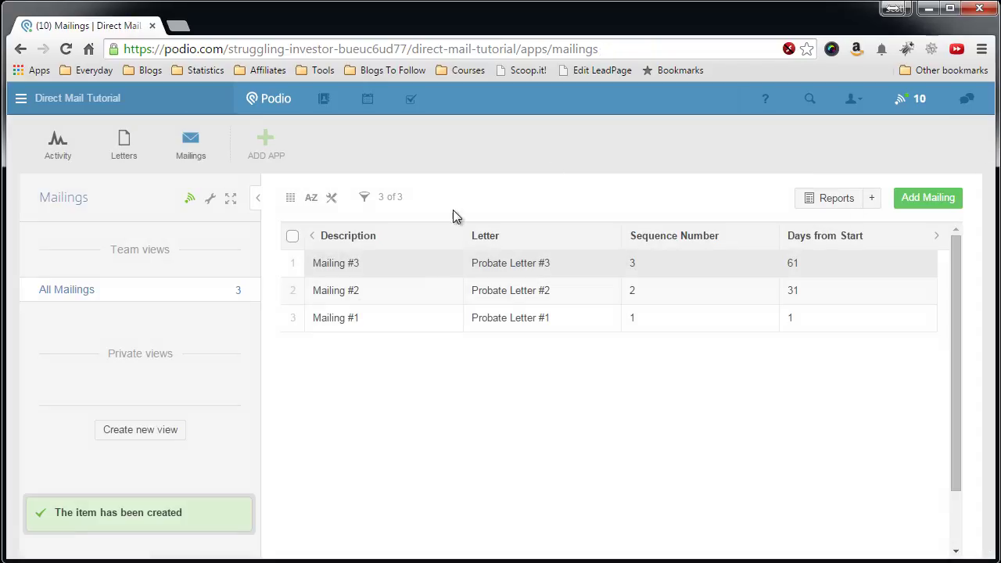